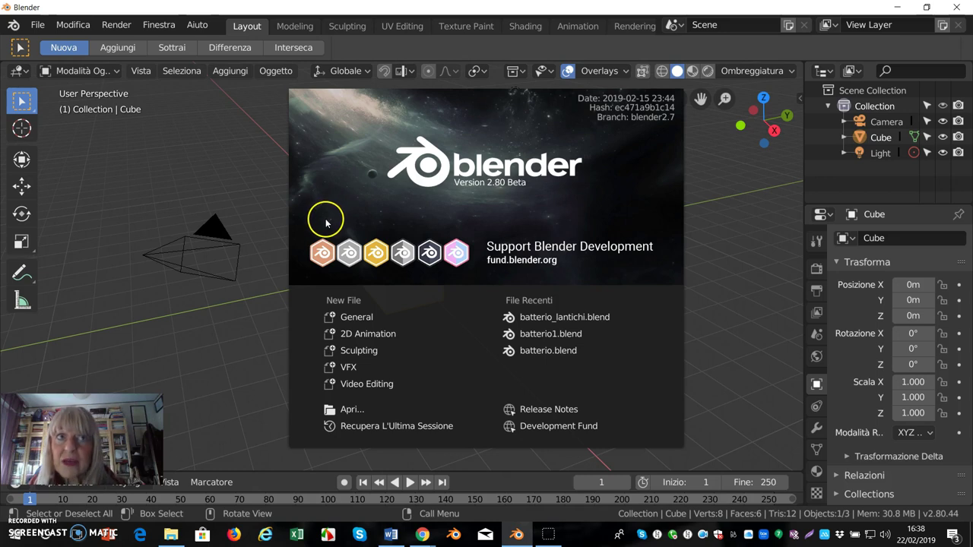
Dismiss the Blender 2.80 splash screen to reveal the default camera, cube and light.
click(256, 211)
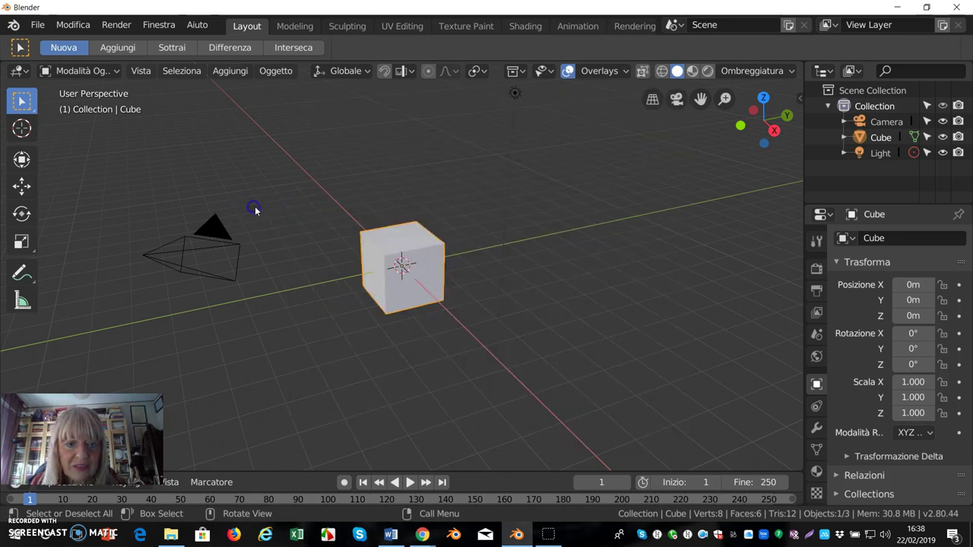
Delete the default cube and add a Cilindro mesh at the scene origin.
key(x)
click(370, 252)
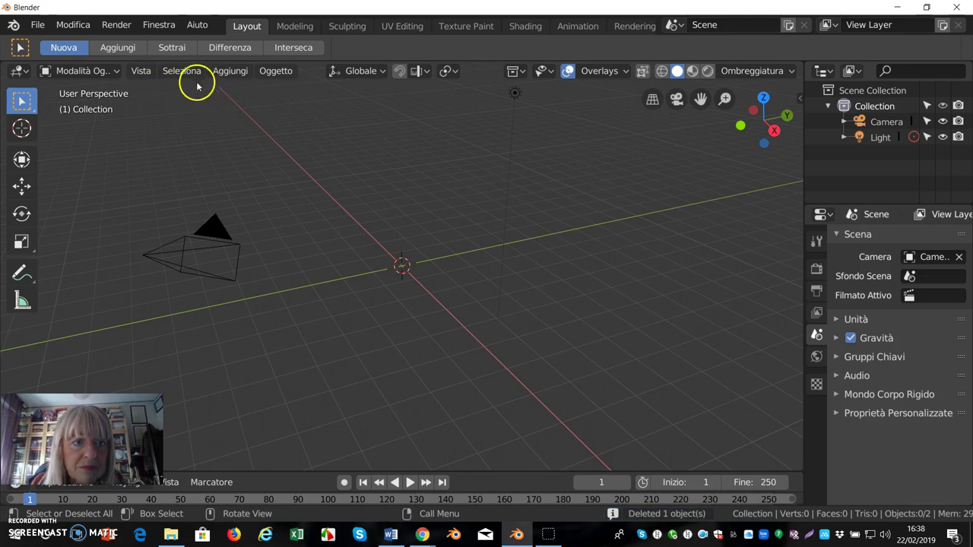
click(226, 70)
mouse_move(242, 90)
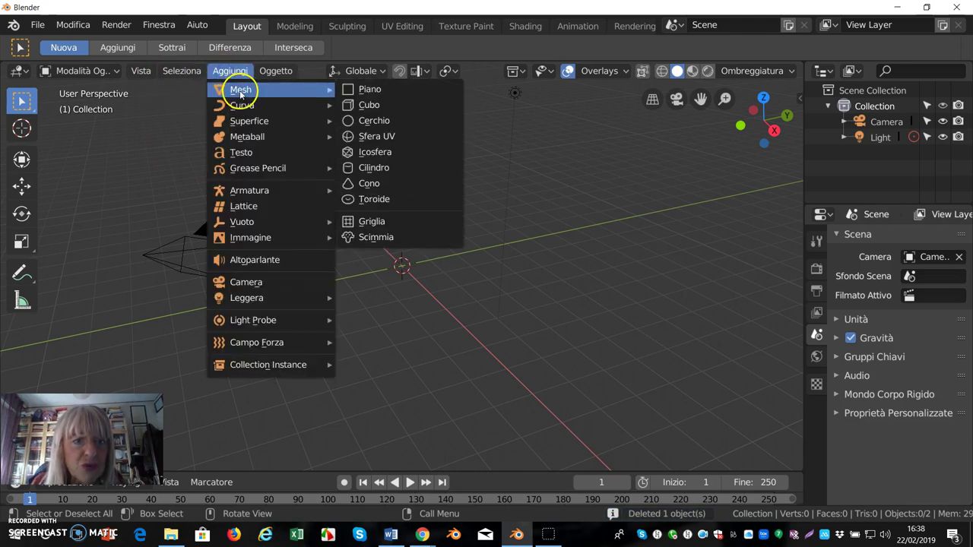
click(385, 173)
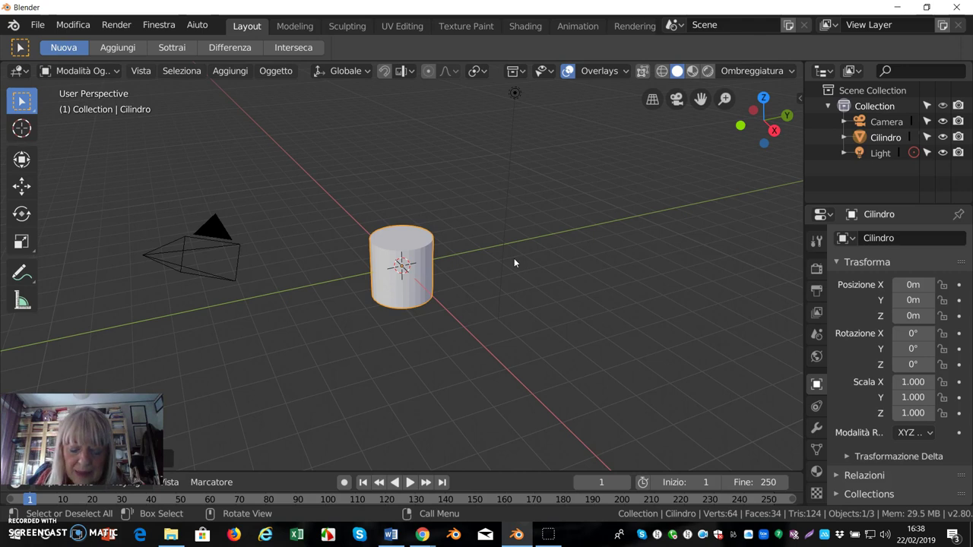
Set the cylinder's Z dimension to 5 m, keeping 2 m width, and view it in front orthographic.
key(n)
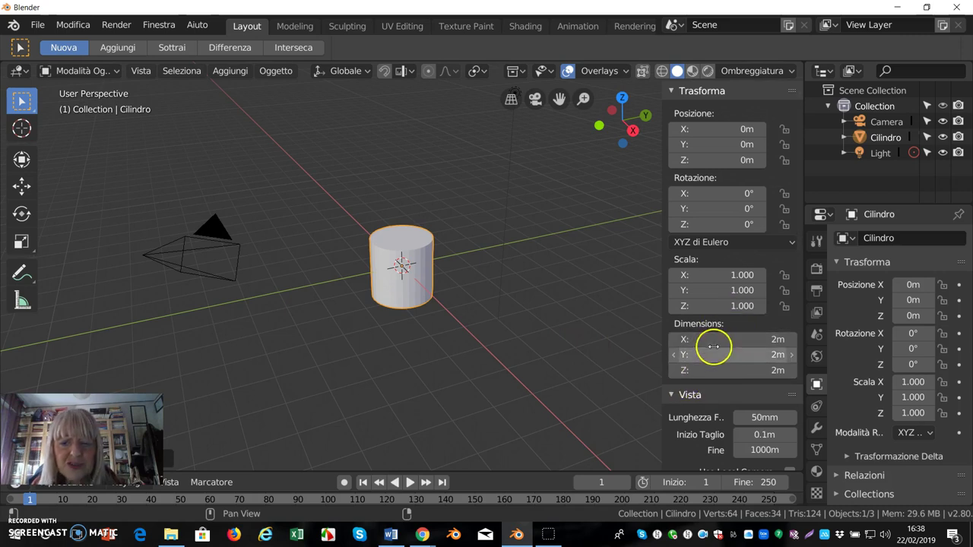
click(676, 372)
text(5)
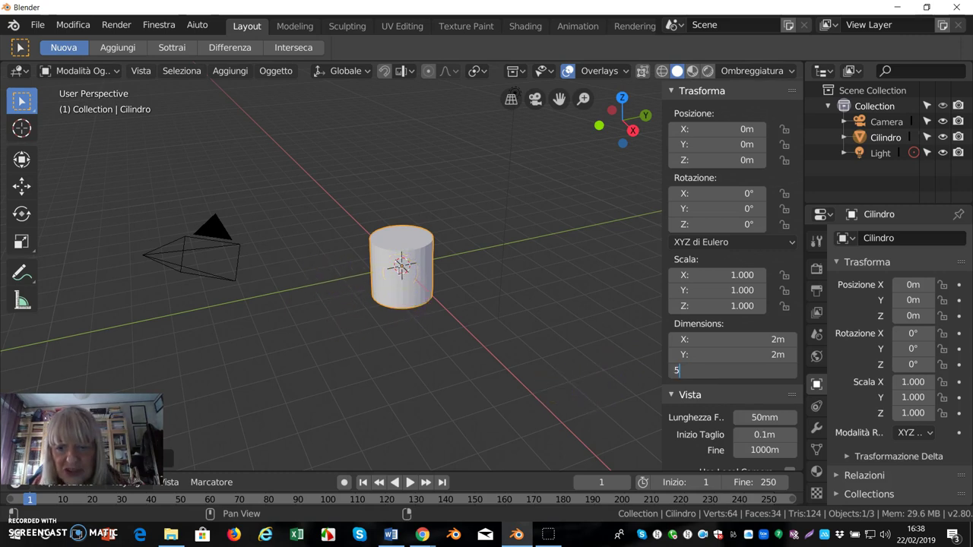
click(571, 368)
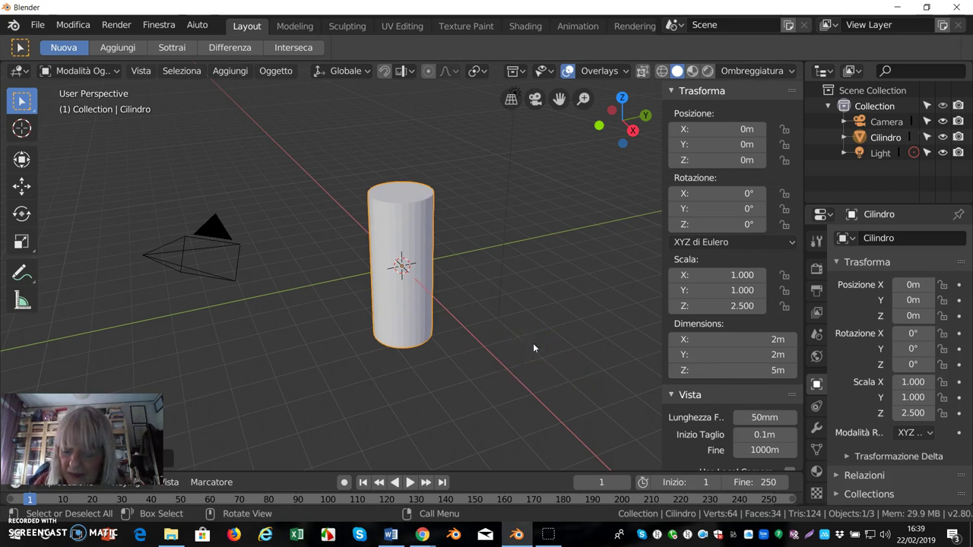
key(KP_5)
key(KP_1)
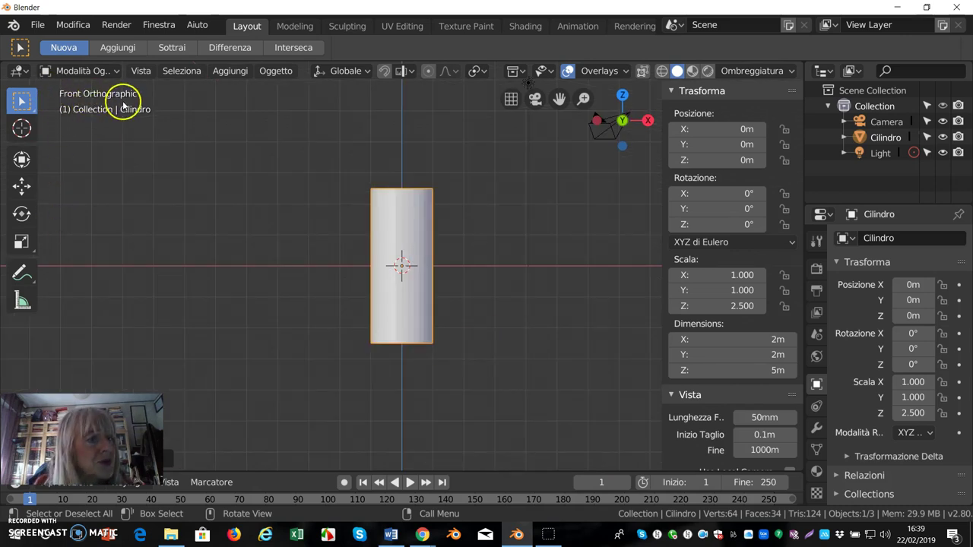
Put the cylinder into Modalità Modifica (Edit Mode) and start a Ctrl+R loop cut.
click(117, 71)
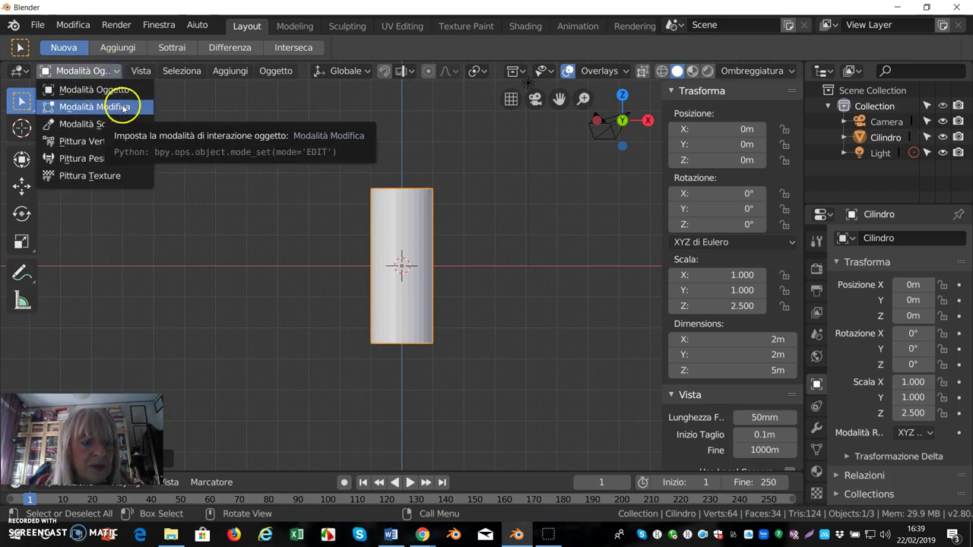
click(124, 109)
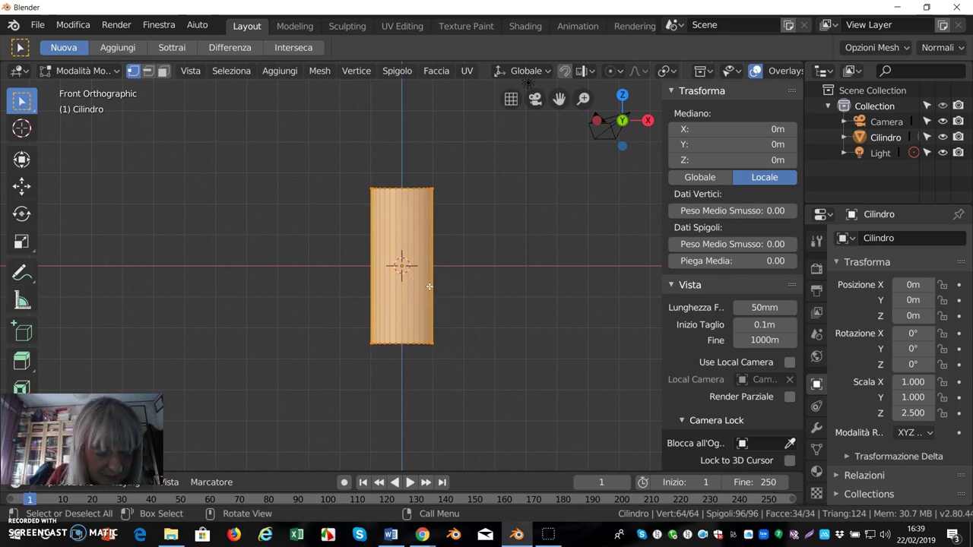
key(ctrl)
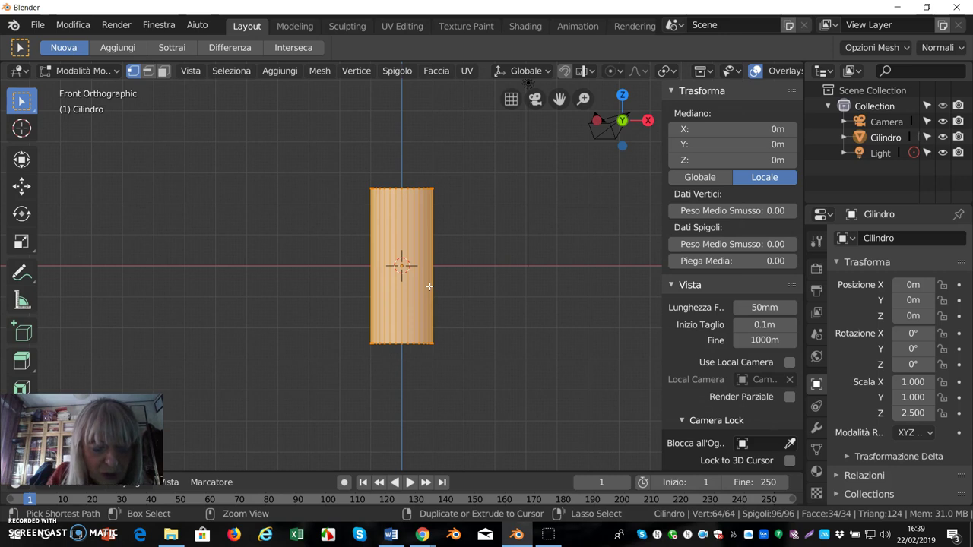
key(ctrl+r)
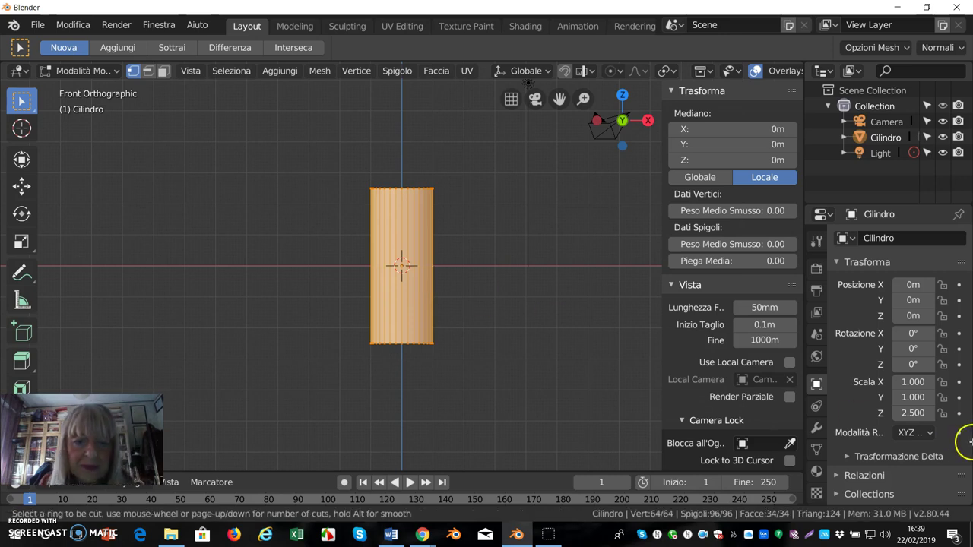
Place the first new edge loop across the cylinder's middle.
click(418, 280)
click(421, 322)
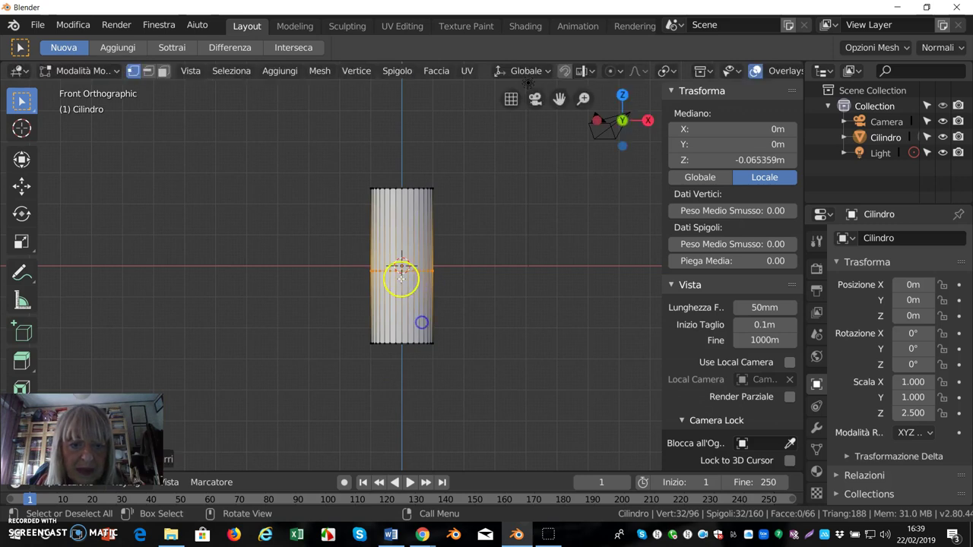
click(417, 306)
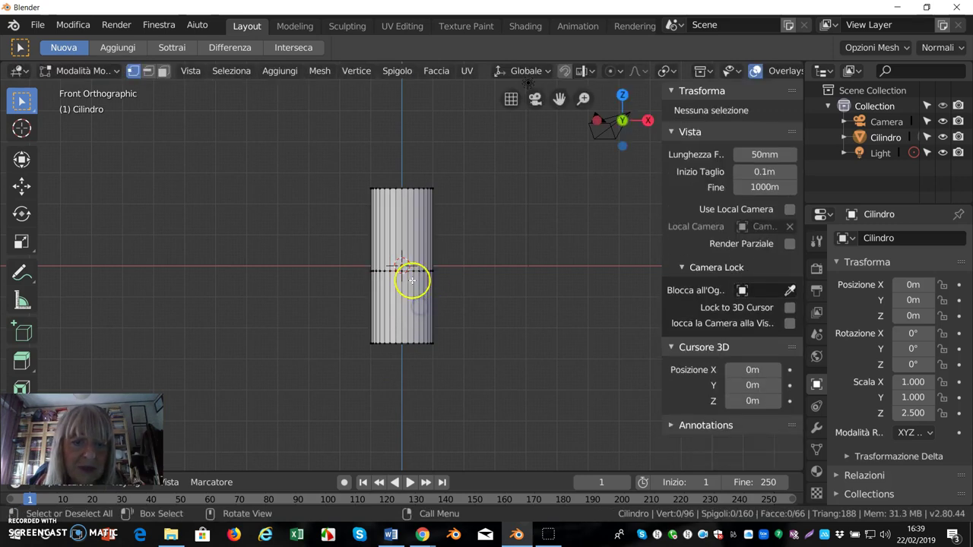
click(415, 272)
click(424, 272)
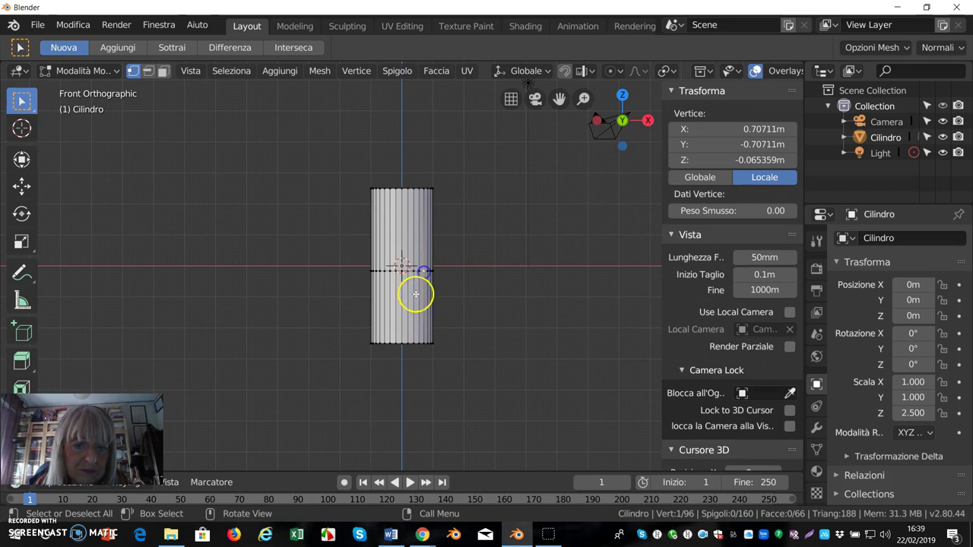
click(403, 330)
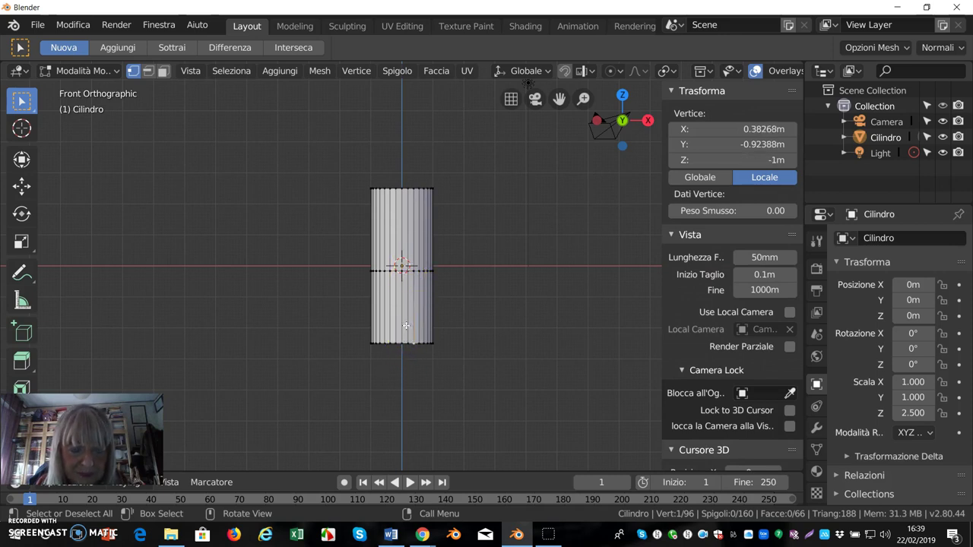
Cut a second edge loop near the cylinder's bottom.
key(ctrl+r)
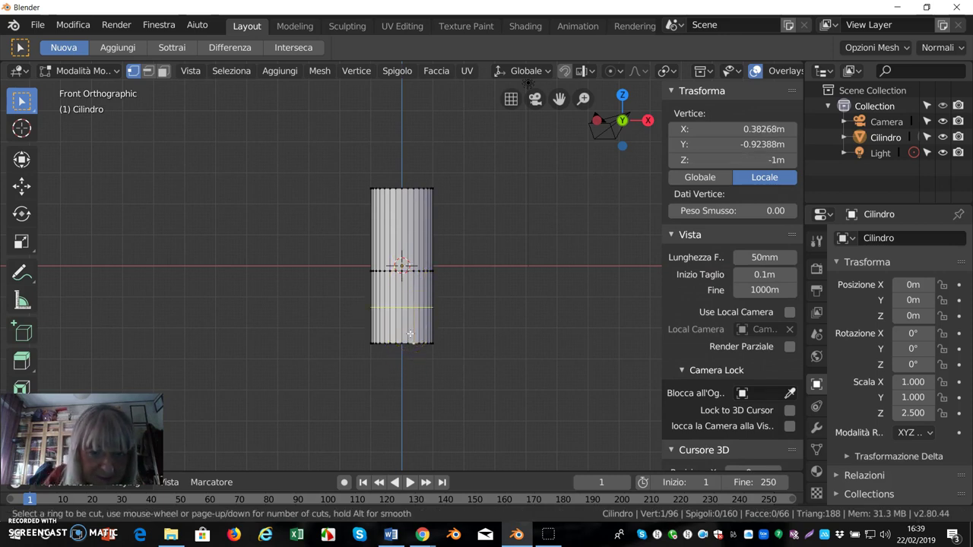
click(408, 333)
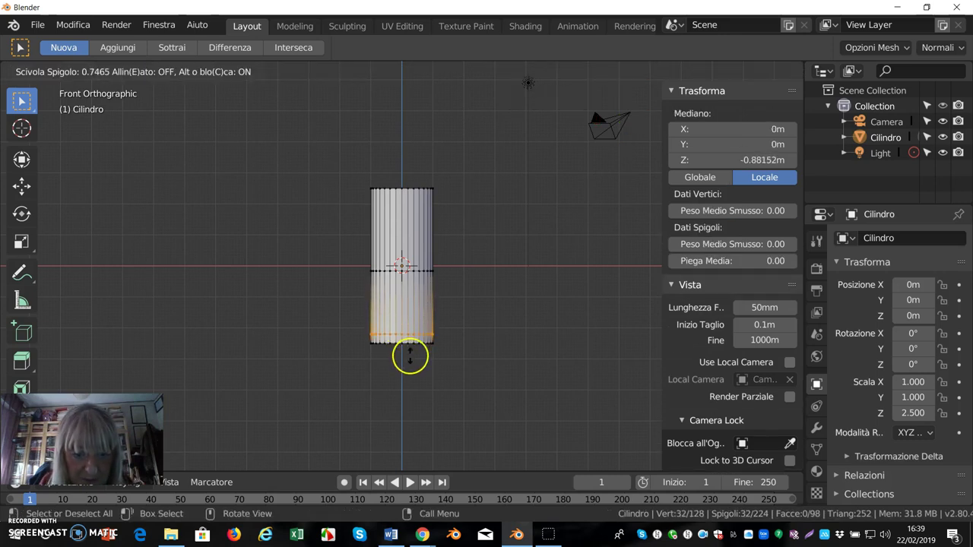
click(409, 352)
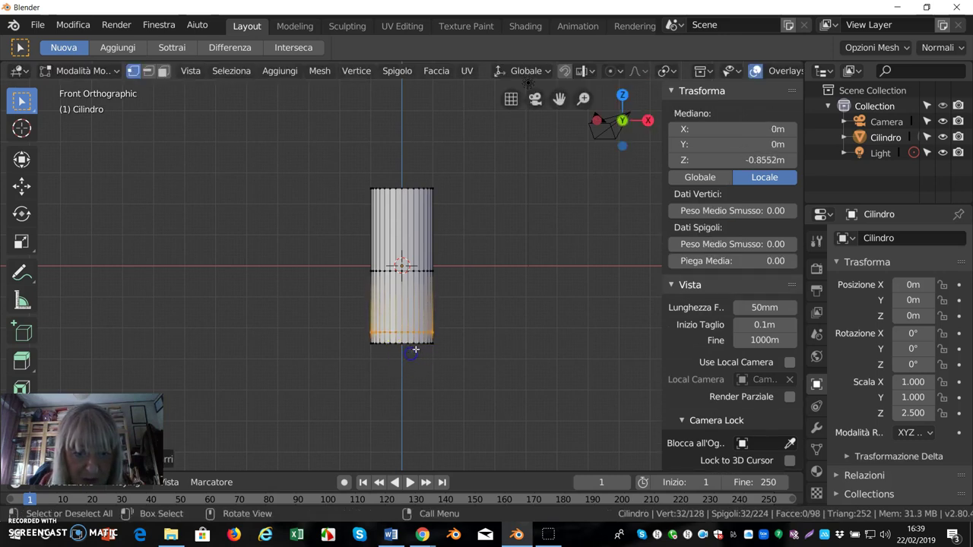
click(391, 288)
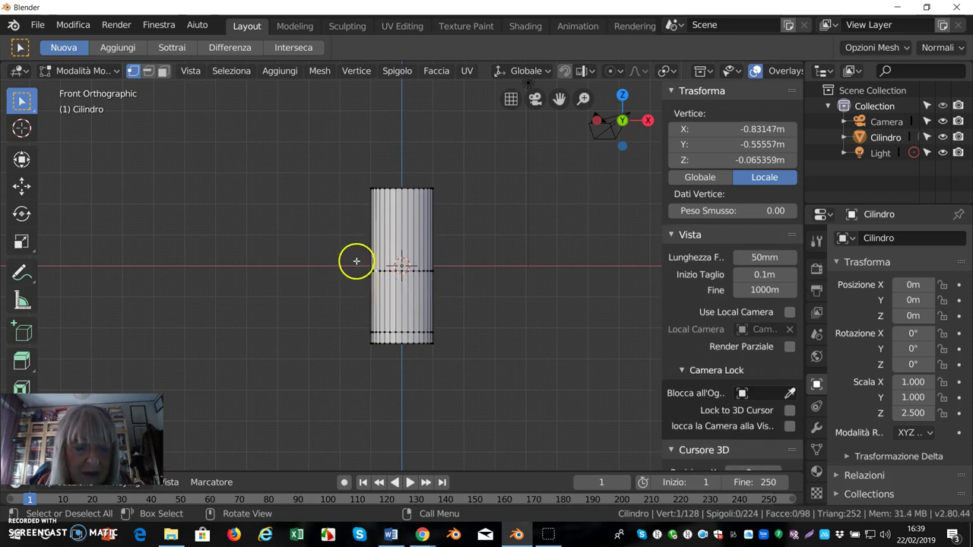
Cut a third loop toward the base, then Alt-select the lowest new loop.
key(ctrl+r)
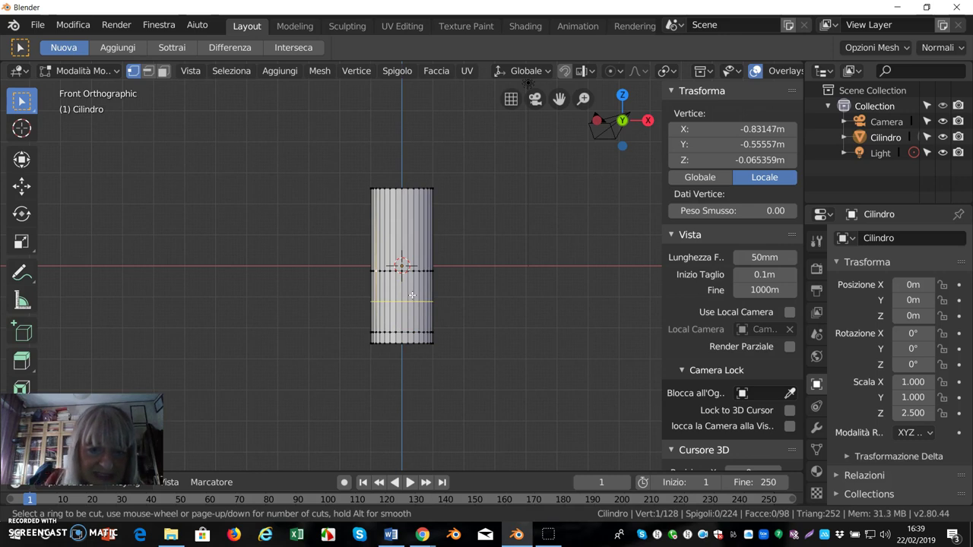
click(407, 304)
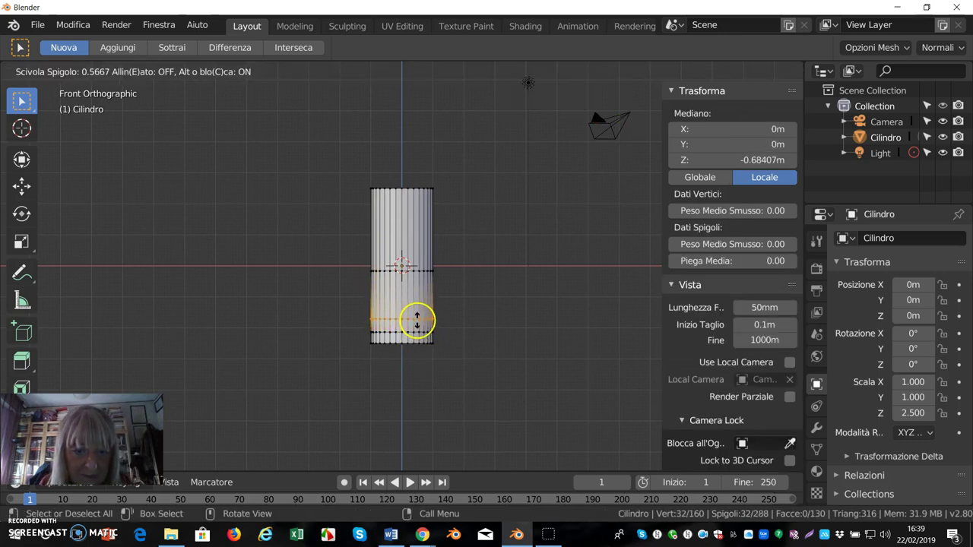
click(416, 319)
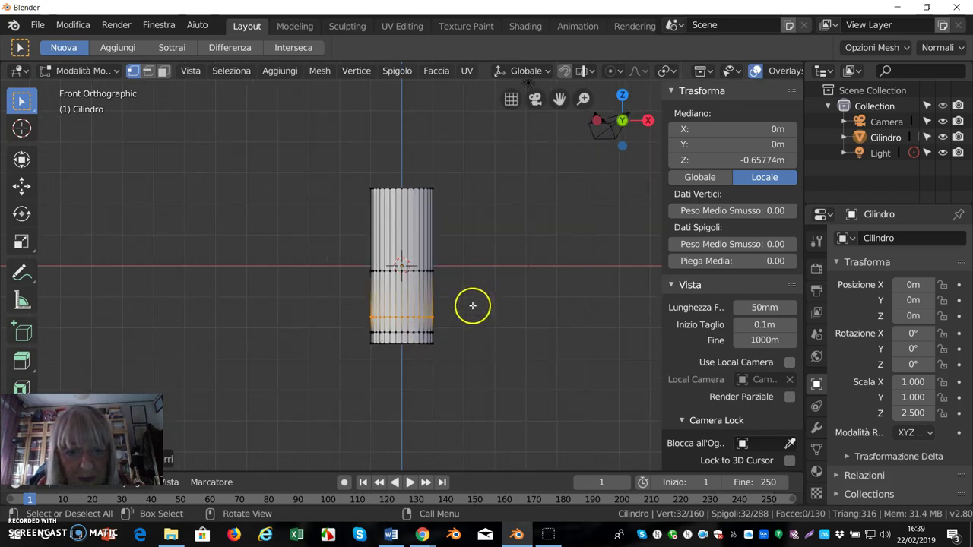
scroll(470, 307, down, 2)
scroll(463, 300, up, 1)
scroll(462, 295, down, 1)
scroll(460, 287, up, 1)
scroll(458, 304, down, 1)
scroll(429, 277, up, 2)
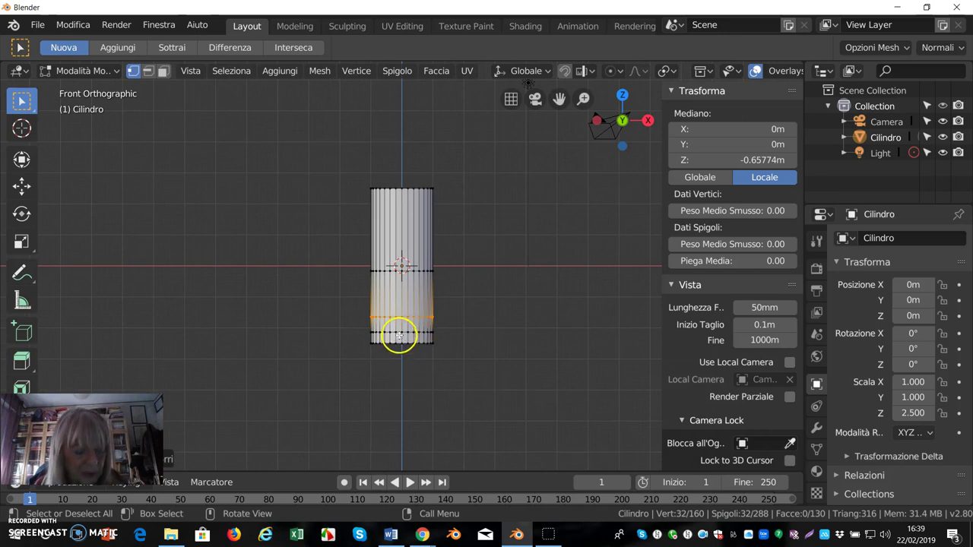
key(alt)
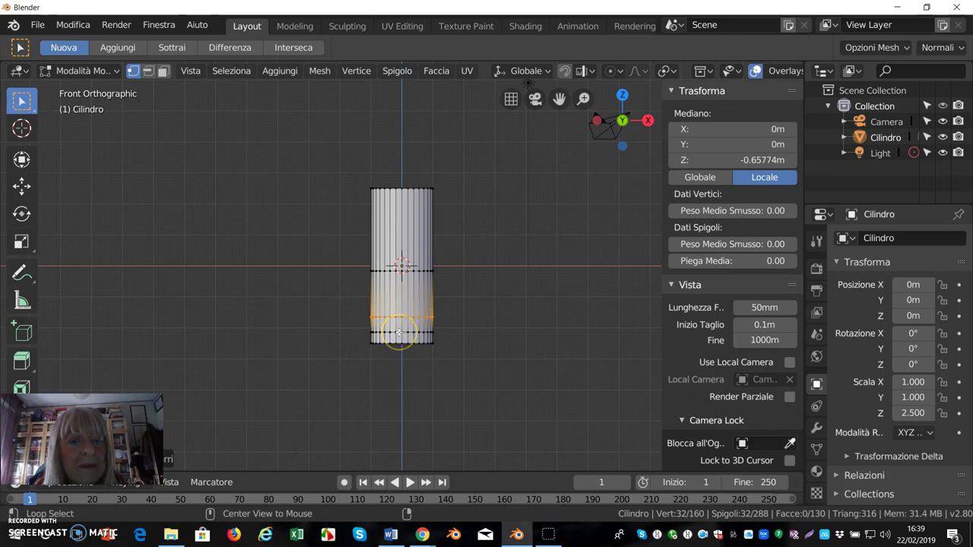
alt+click(398, 332)
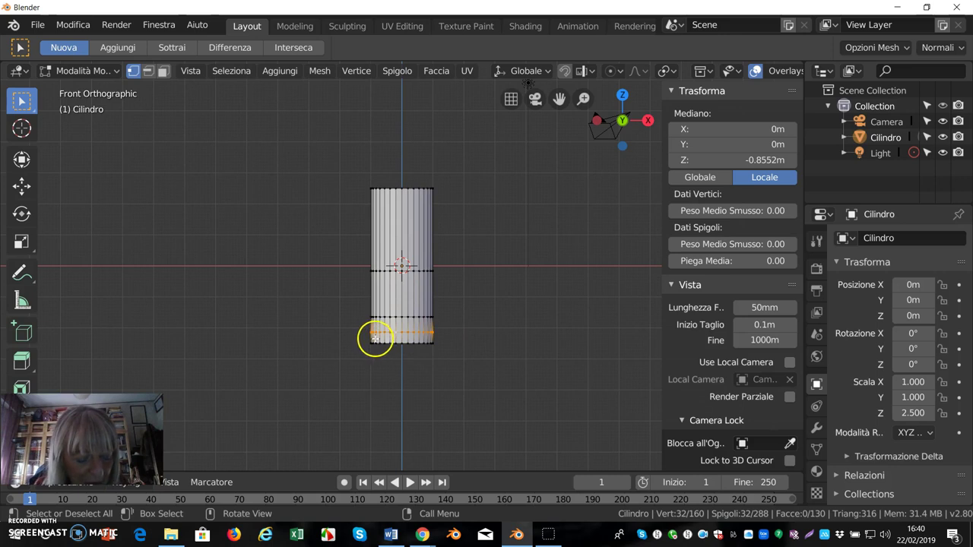
Scale the bottom ring outward to flare the cylinder's base.
key(s)
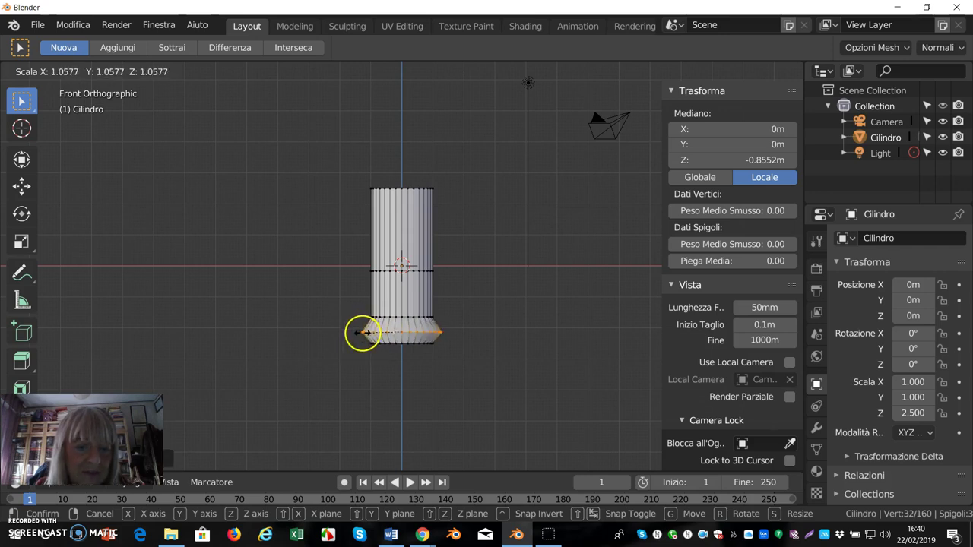
click(366, 334)
drag(423, 314, 406, 316)
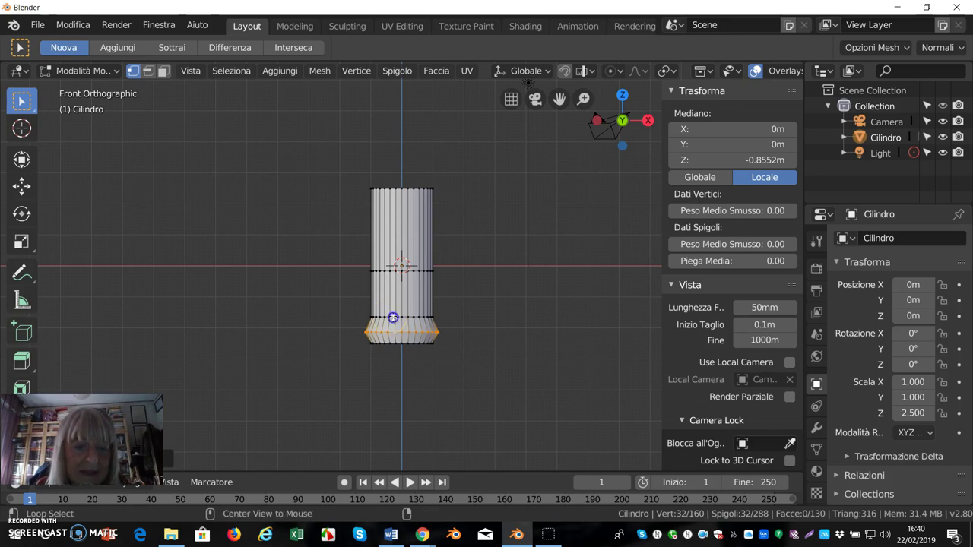
Widen the loop just above the base, then select the middle ring.
alt+click(393, 317)
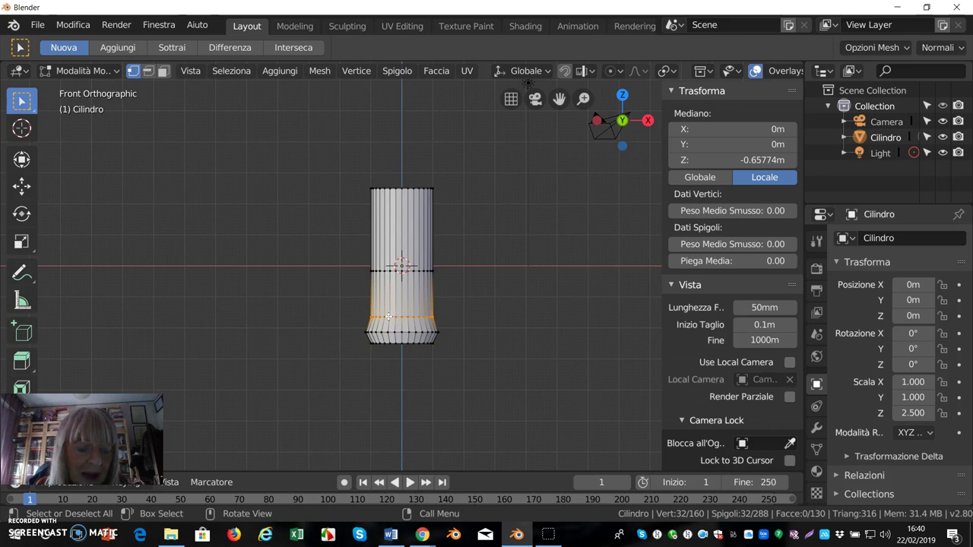
key(s)
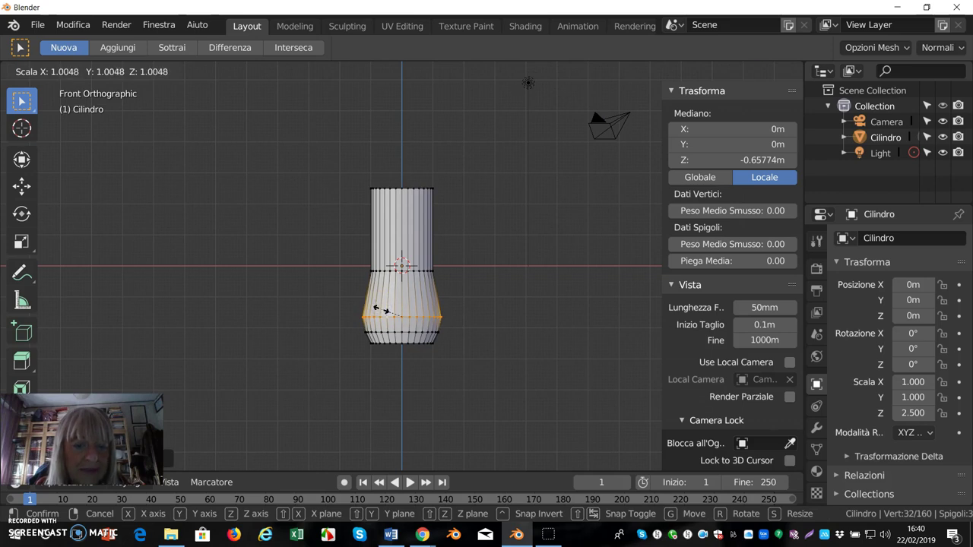
click(380, 306)
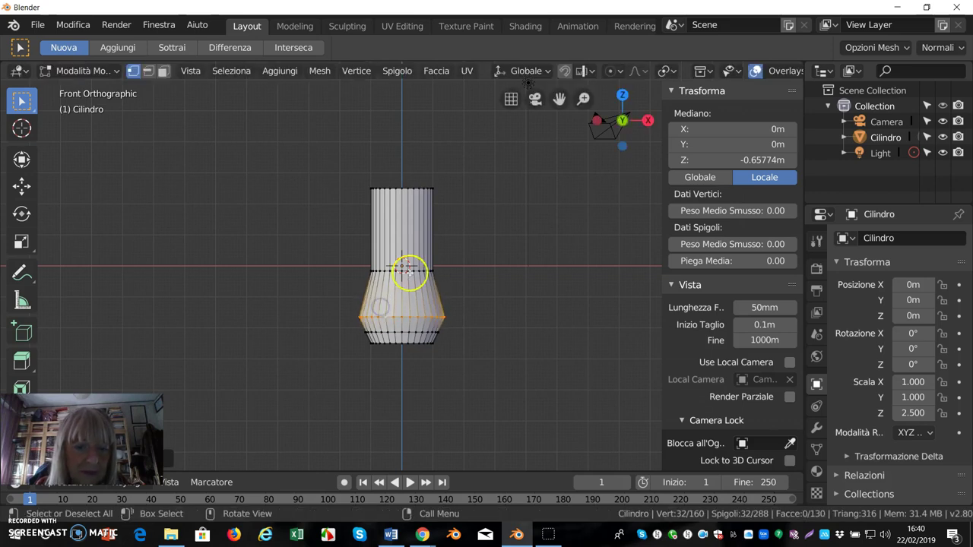
click(387, 271)
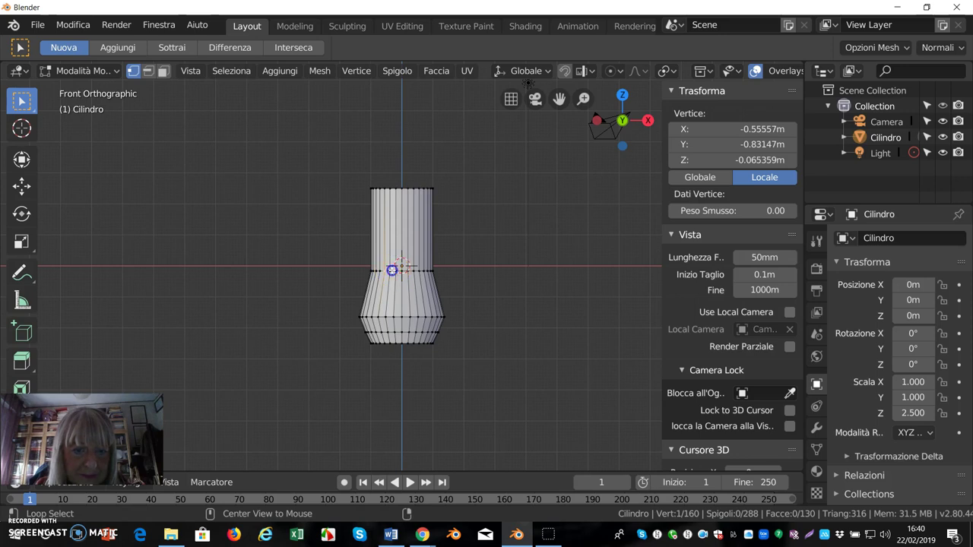
alt+click(392, 270)
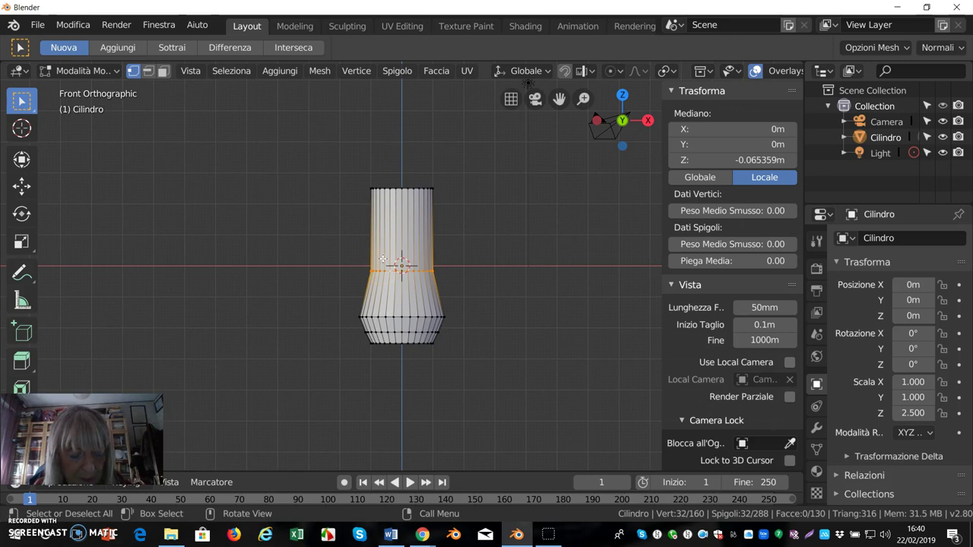
Scale the middle ring outward into a belly and cut a new loop above it.
key(s)
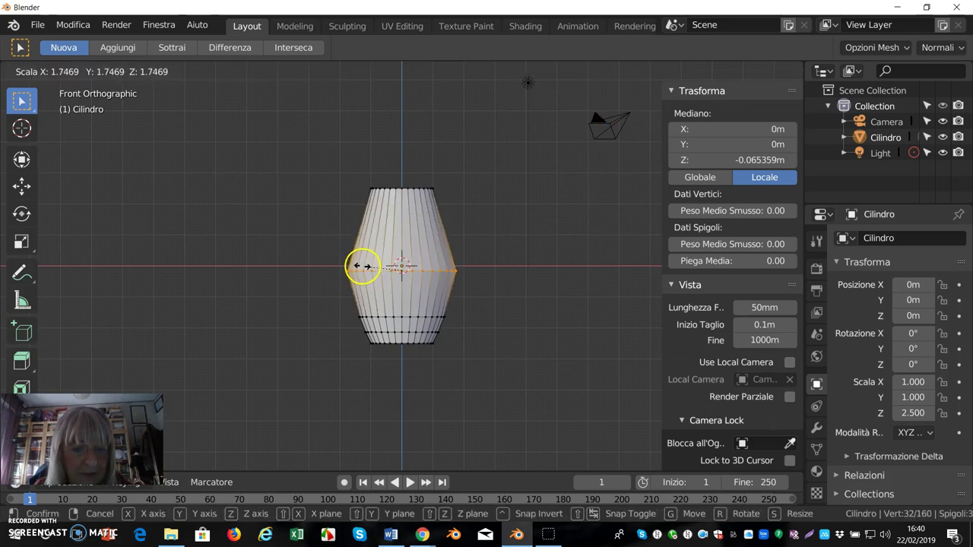
click(362, 266)
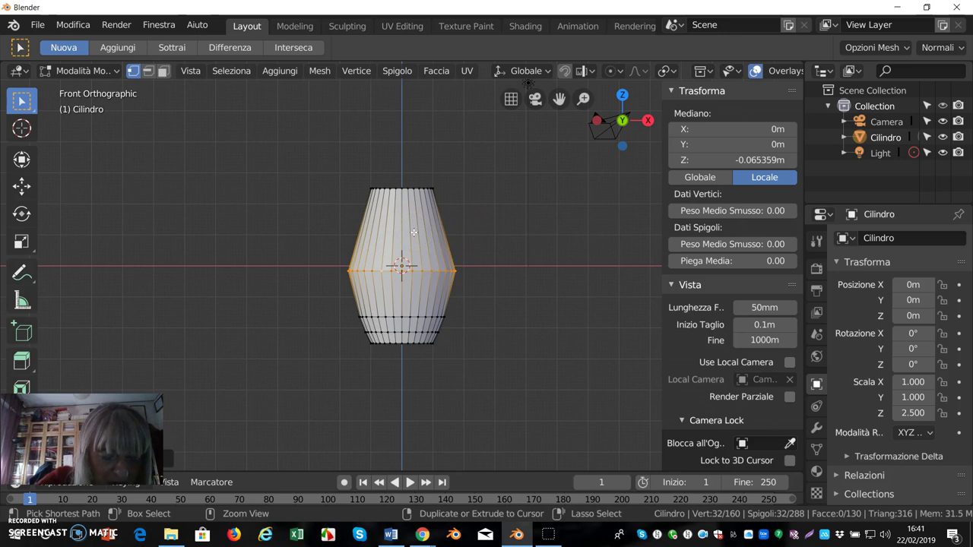
key(ctrl+r)
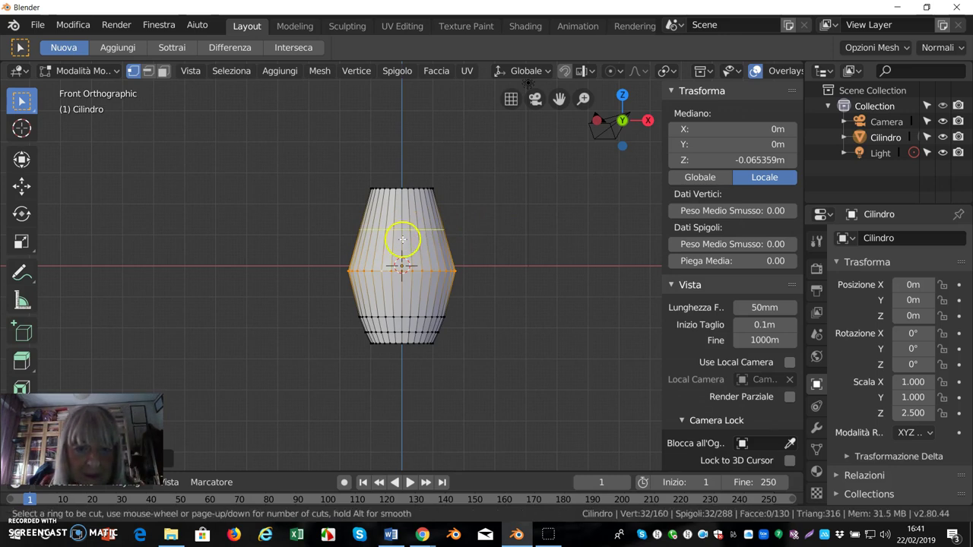
click(408, 230)
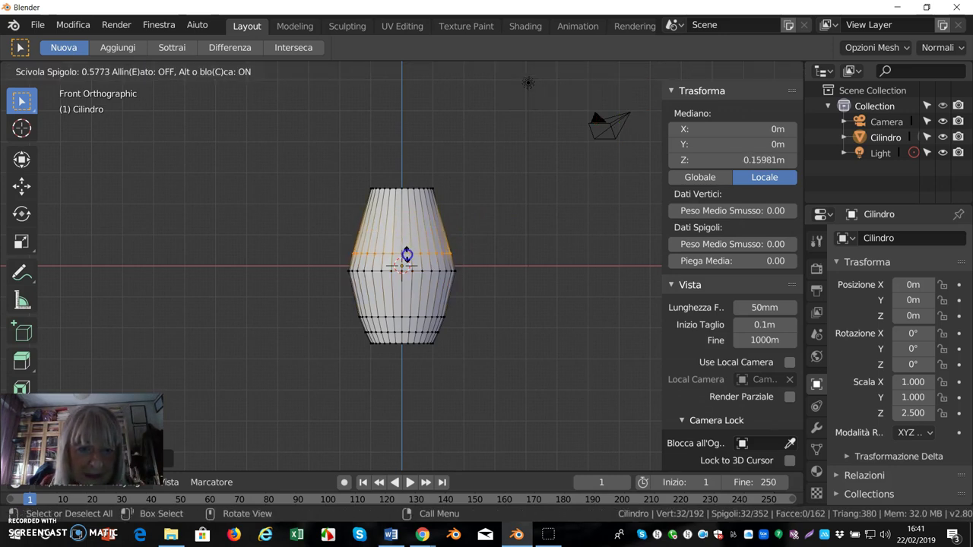
click(402, 253)
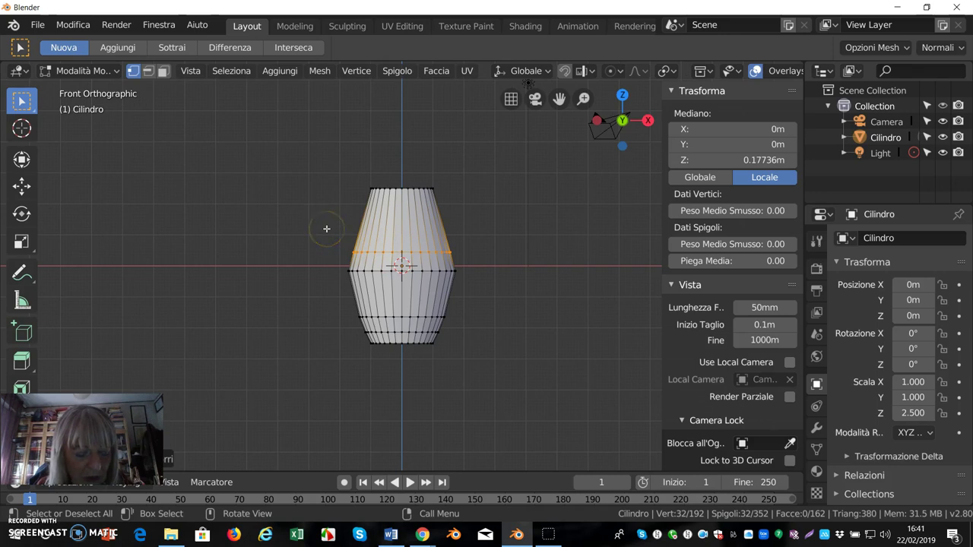
Narrow the new loop above the belly slightly.
key(s)
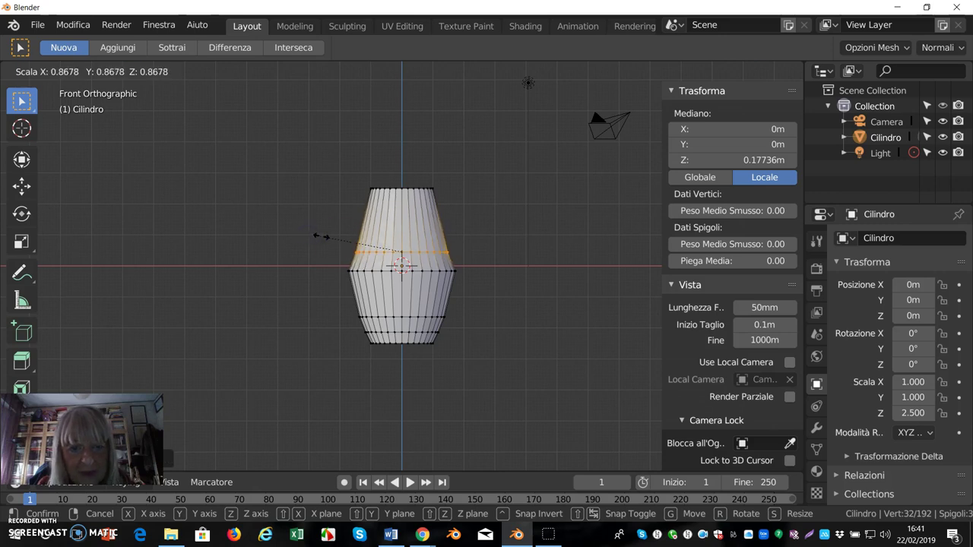
click(310, 241)
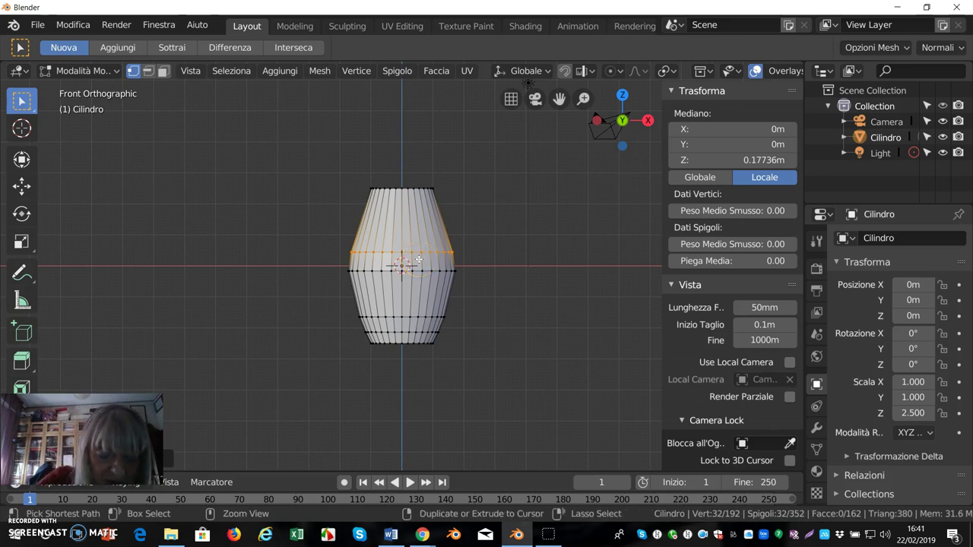
key(ctrl+r)
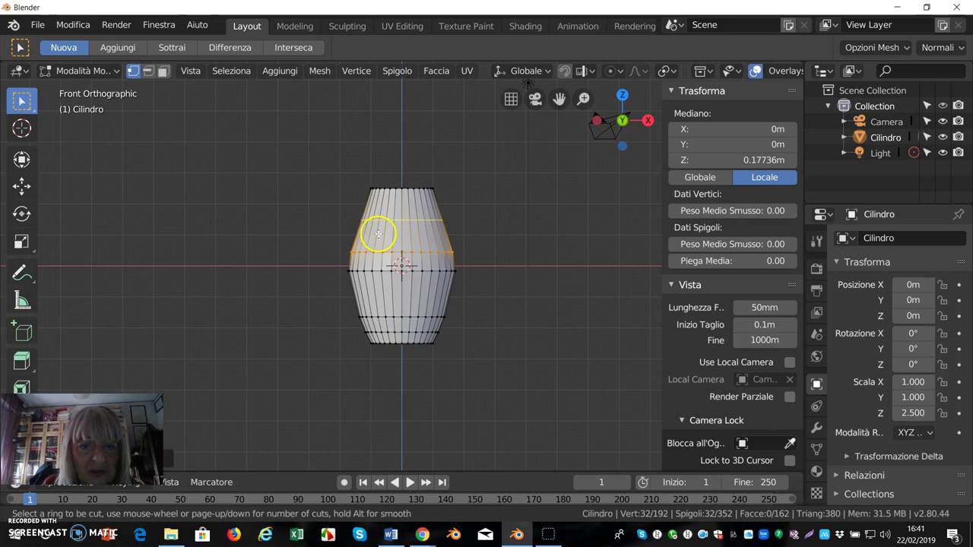
Place an upper-body loop and scale it down to 0.7395 to form the shoulder.
click(378, 235)
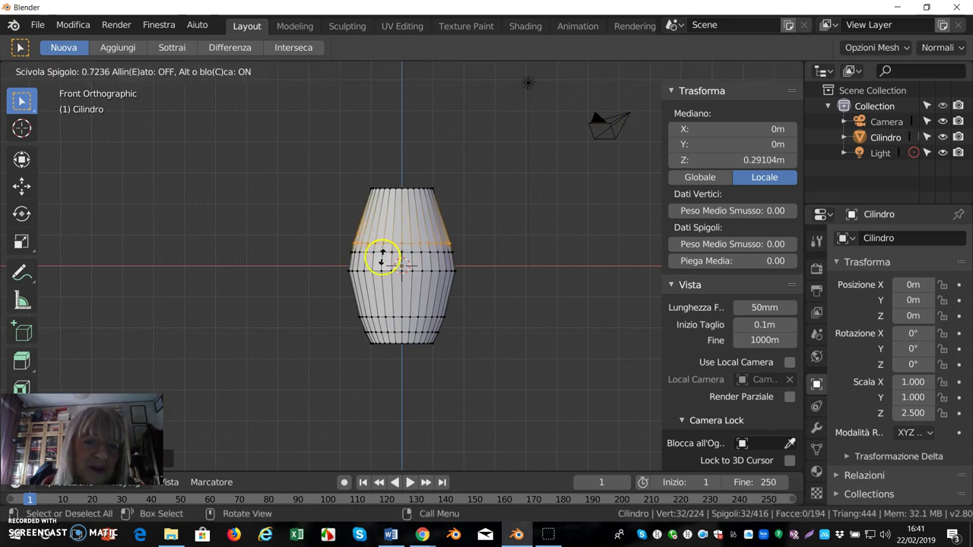
click(380, 251)
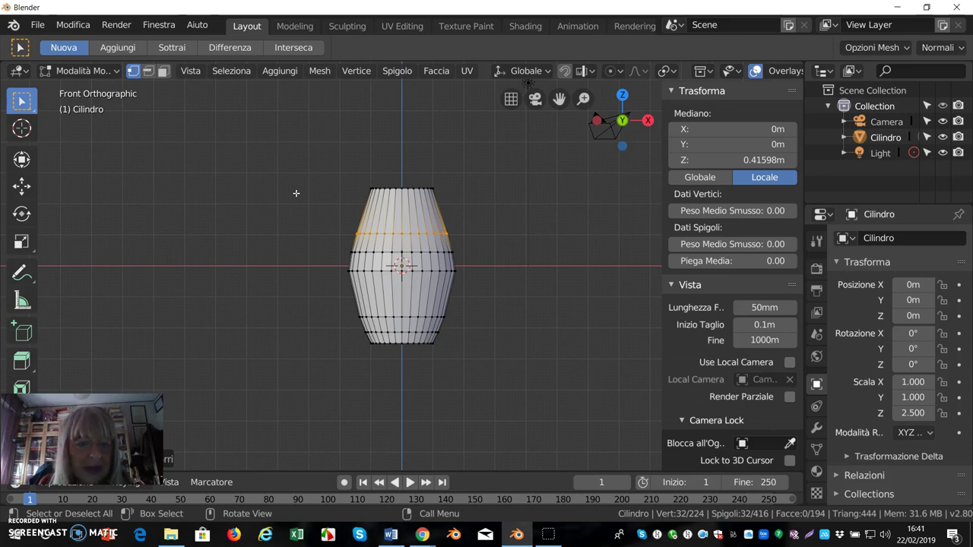
key(s)
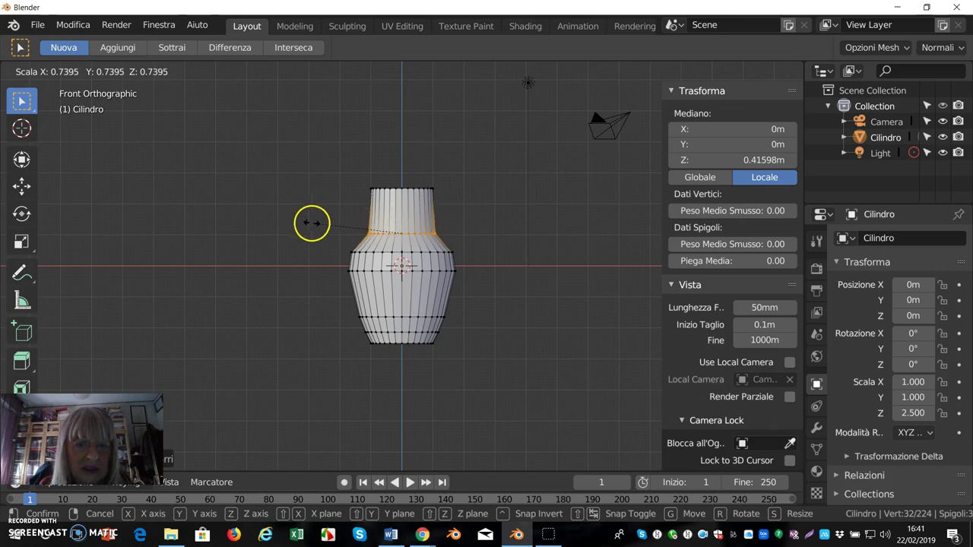
click(311, 223)
Cut a neck loop at Z 0.6018 and pinch it to scale 0.6168.
click(317, 256)
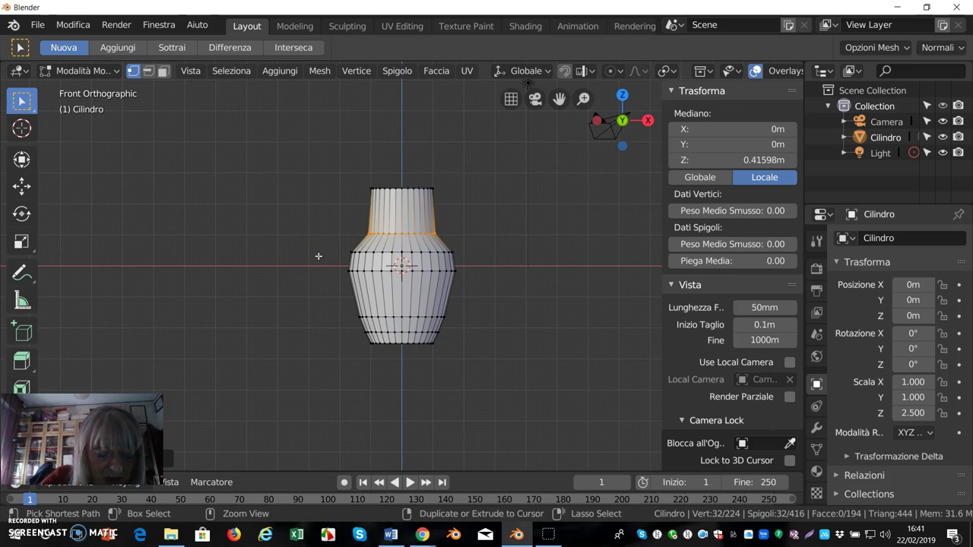
key(ctrl+r)
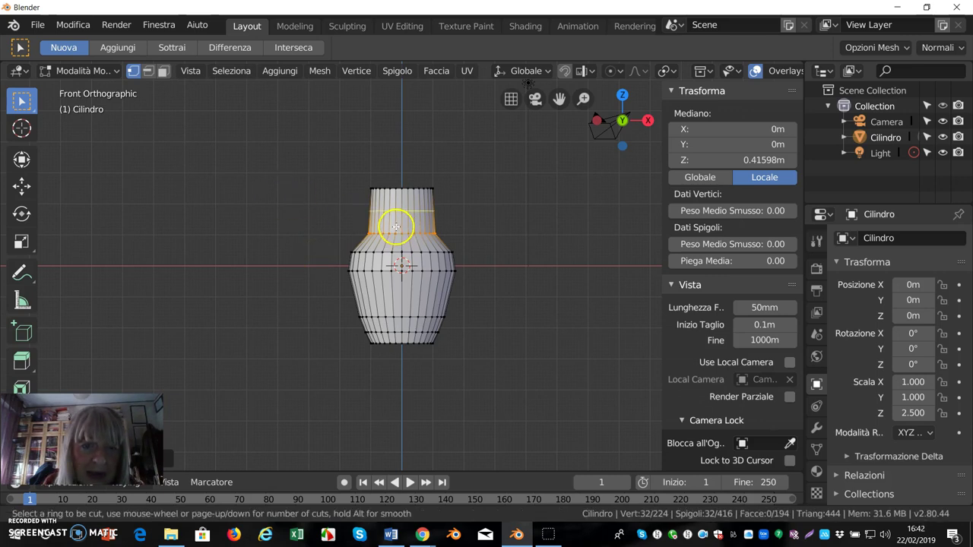
click(400, 229)
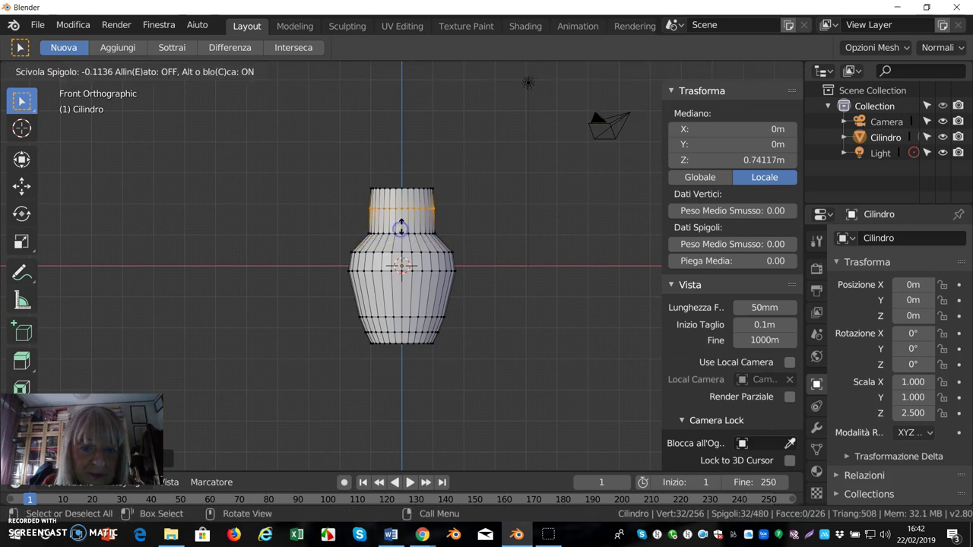
click(398, 237)
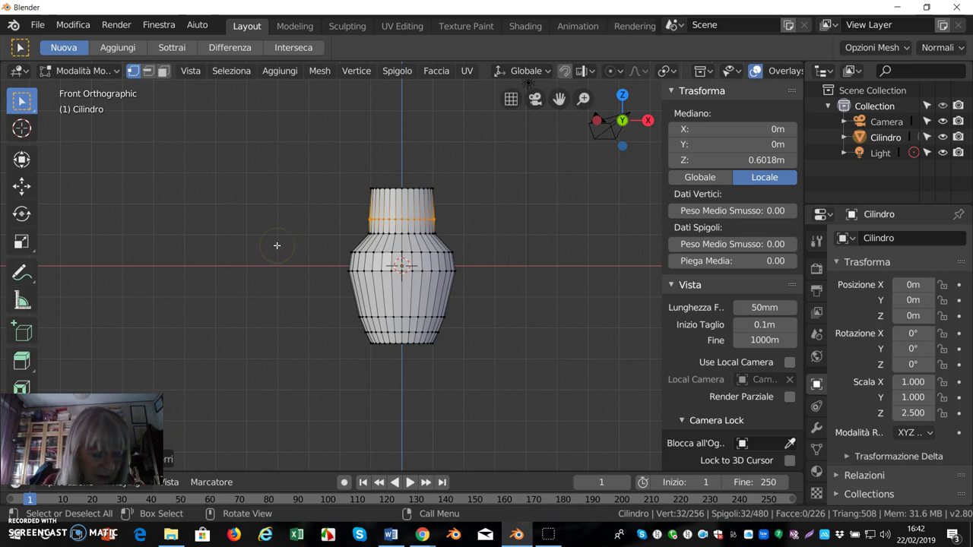
key(s)
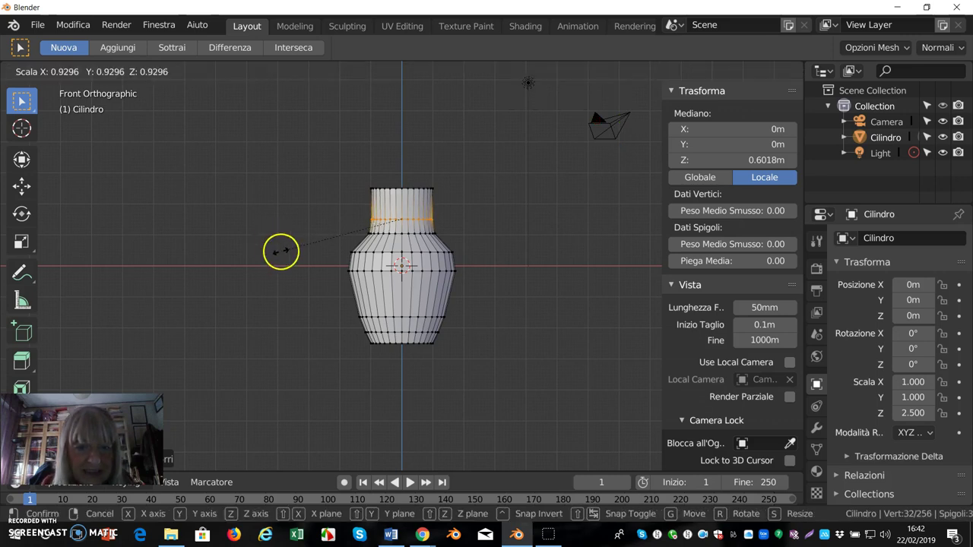
click(326, 249)
click(384, 217)
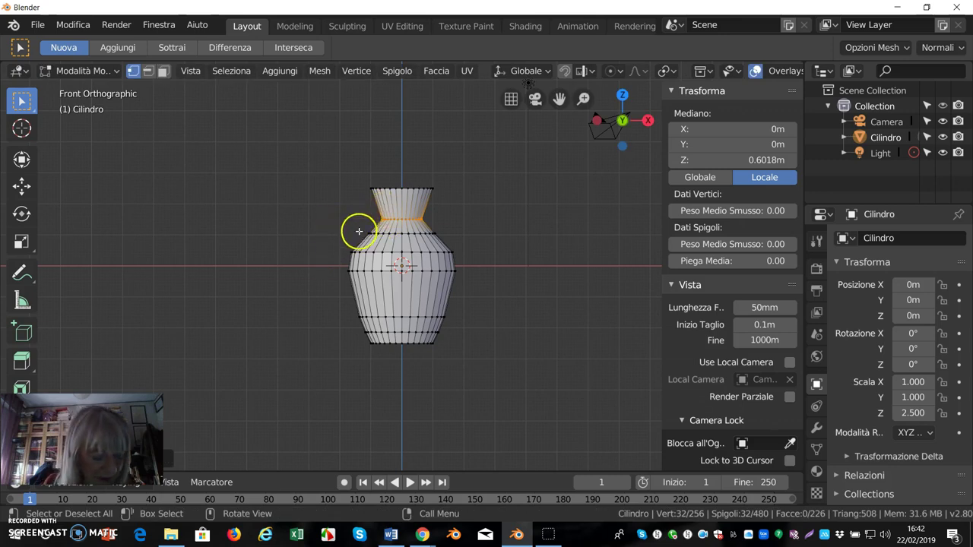
click(397, 222)
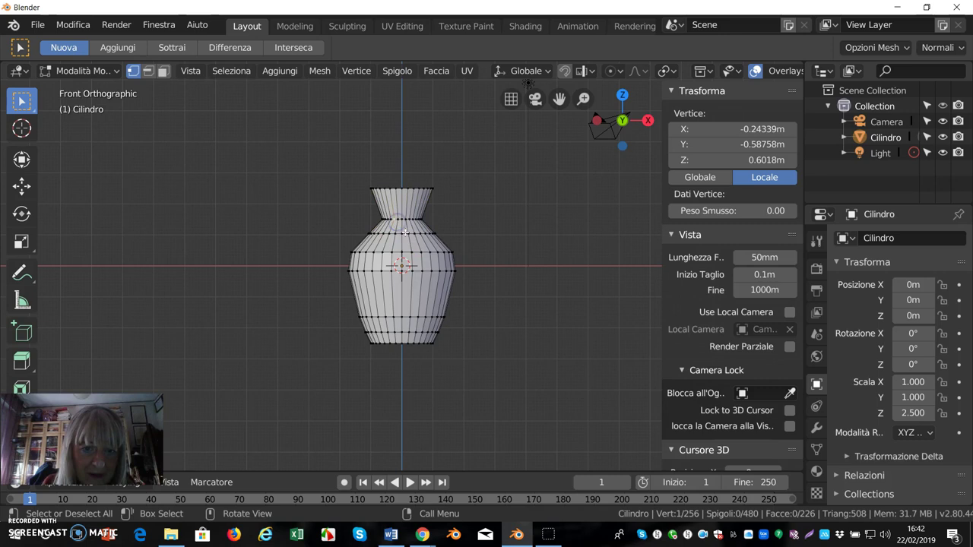
Cut a loop near the rim at Z 0.80353 and widen it to 1.1439.
key(ctrl+r)
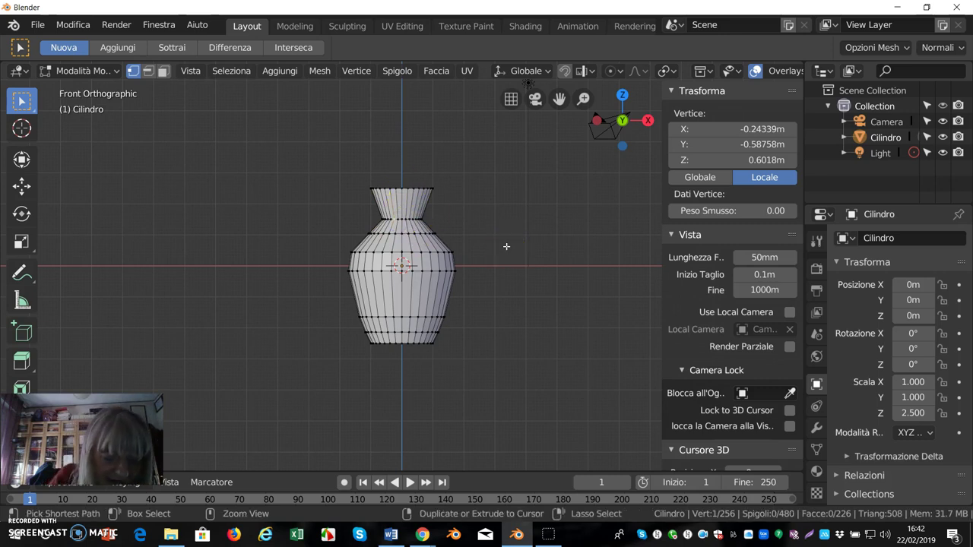
click(396, 200)
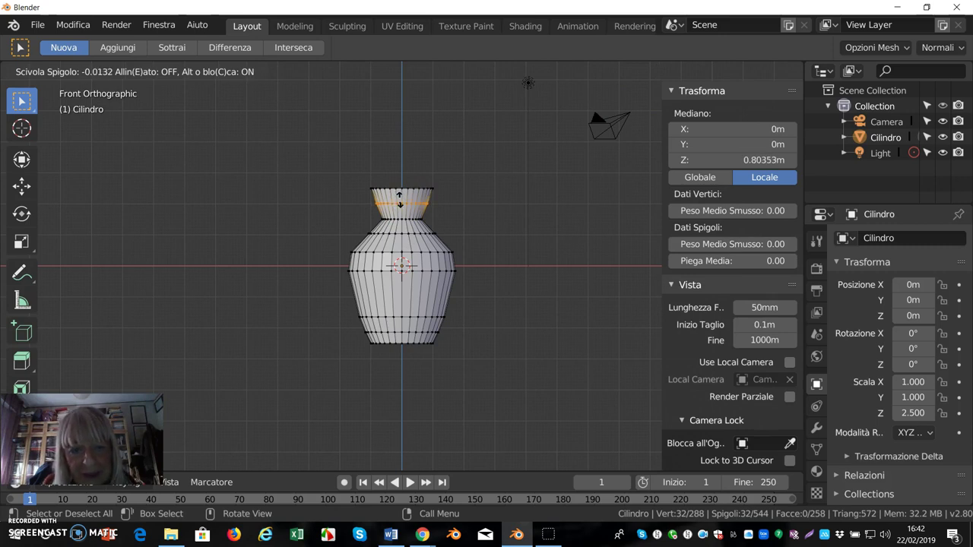
click(399, 197)
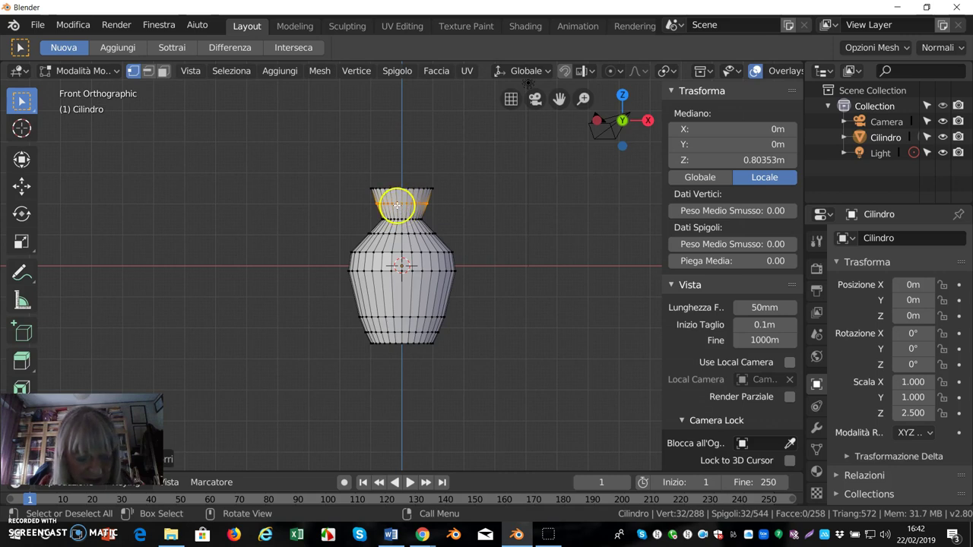
key(s)
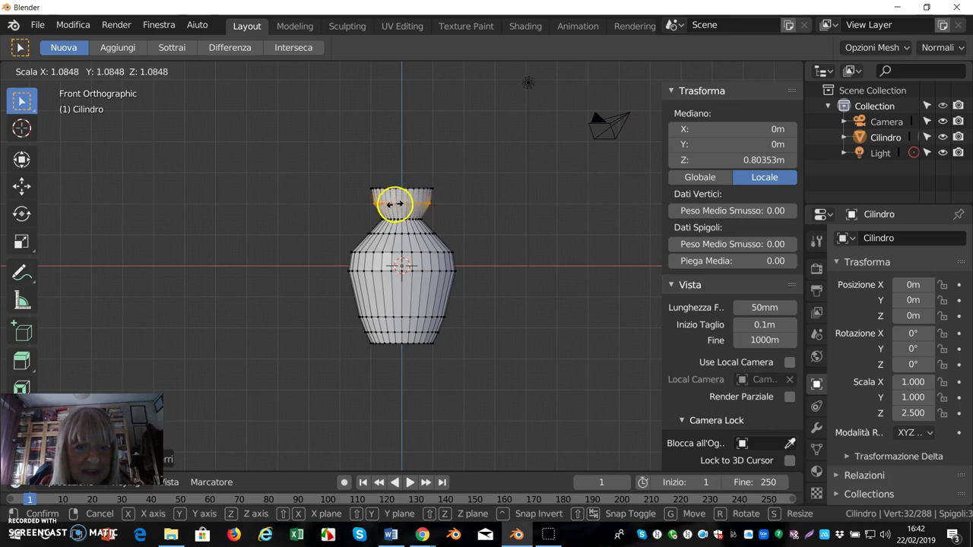
right_click(394, 206)
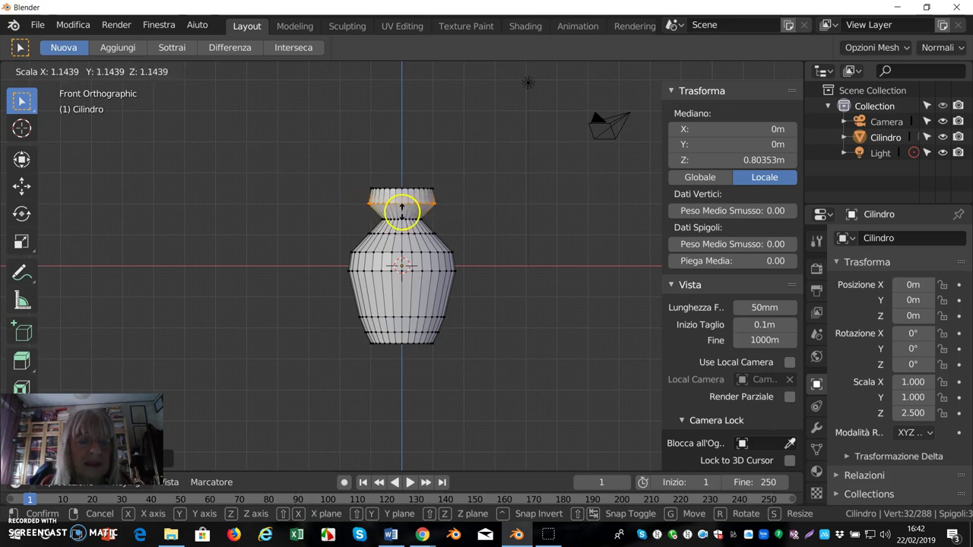
click(402, 211)
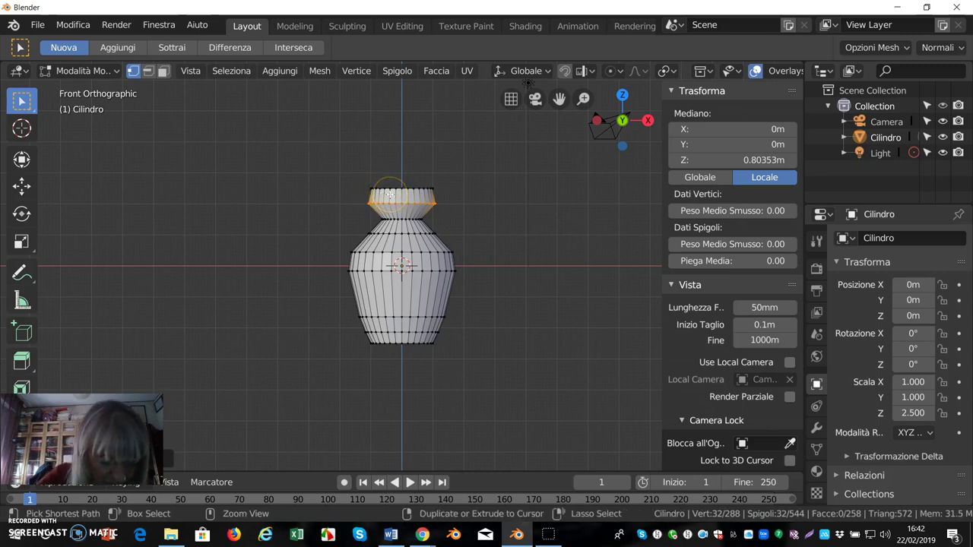
key(ctrl+r)
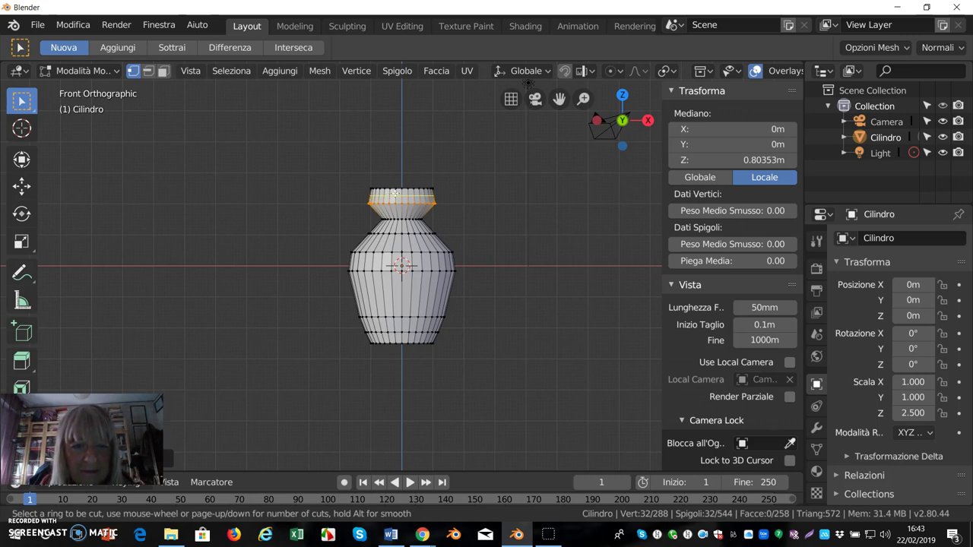
Loop-cut a new edge loop into the vase's top band and scale it outward.
click(396, 196)
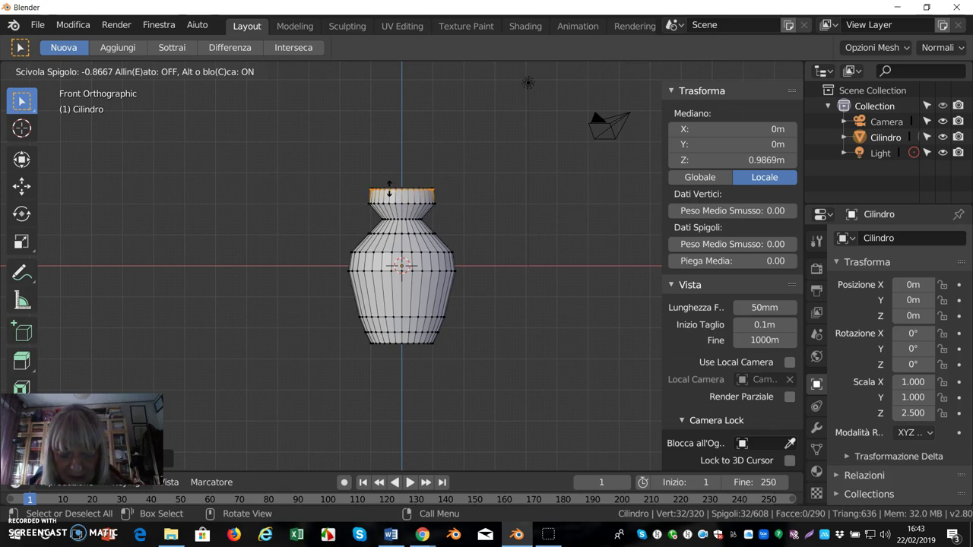
click(389, 192)
key(s)
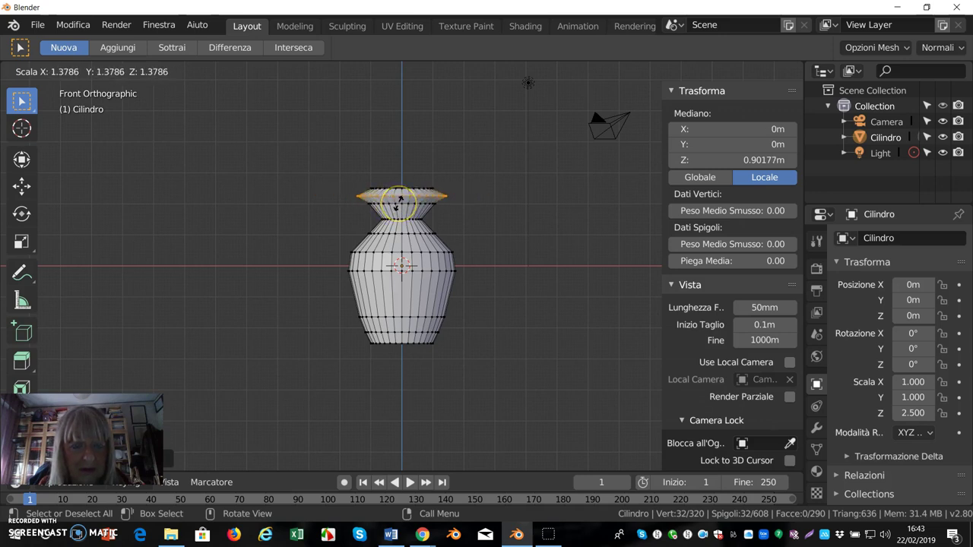
click(398, 202)
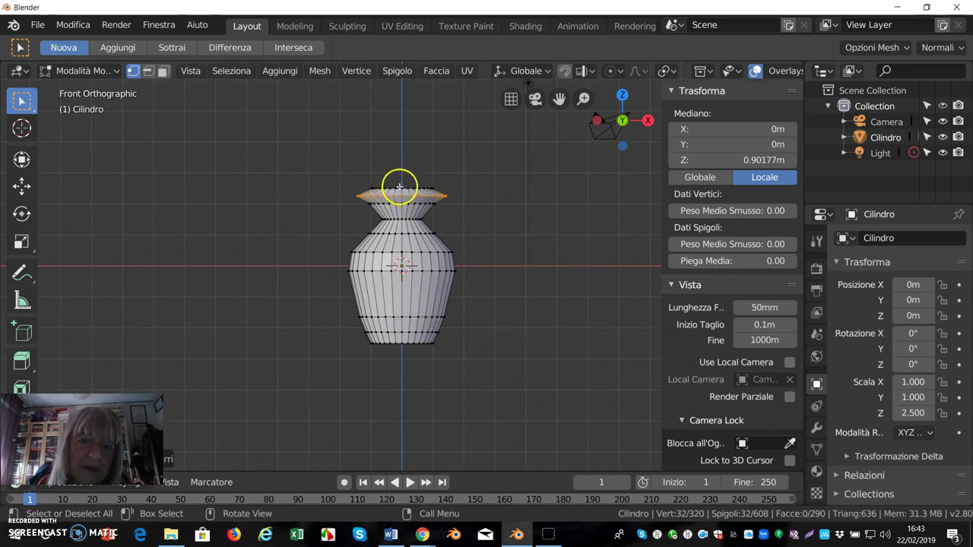
Select the top edge loop and scale it wider to flare a lip.
click(399, 191)
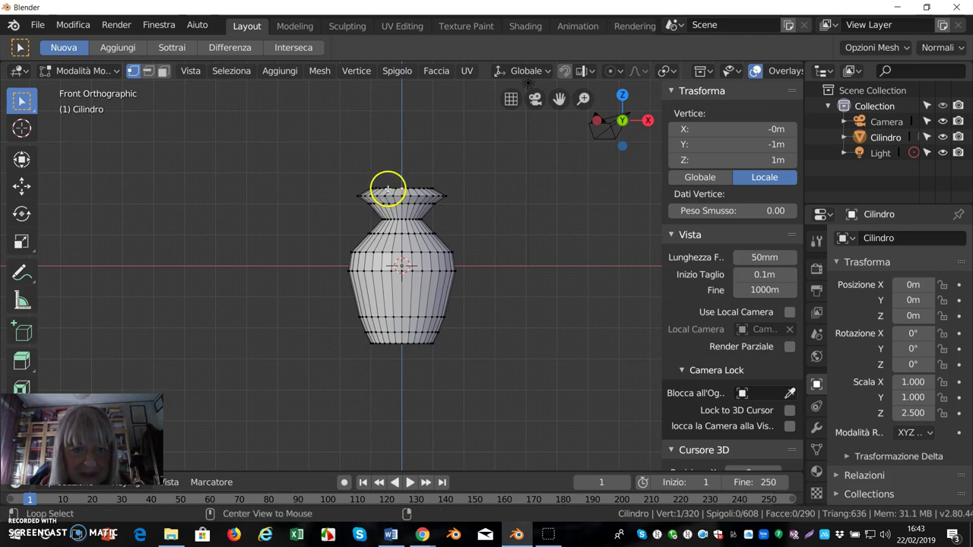
alt+click(388, 189)
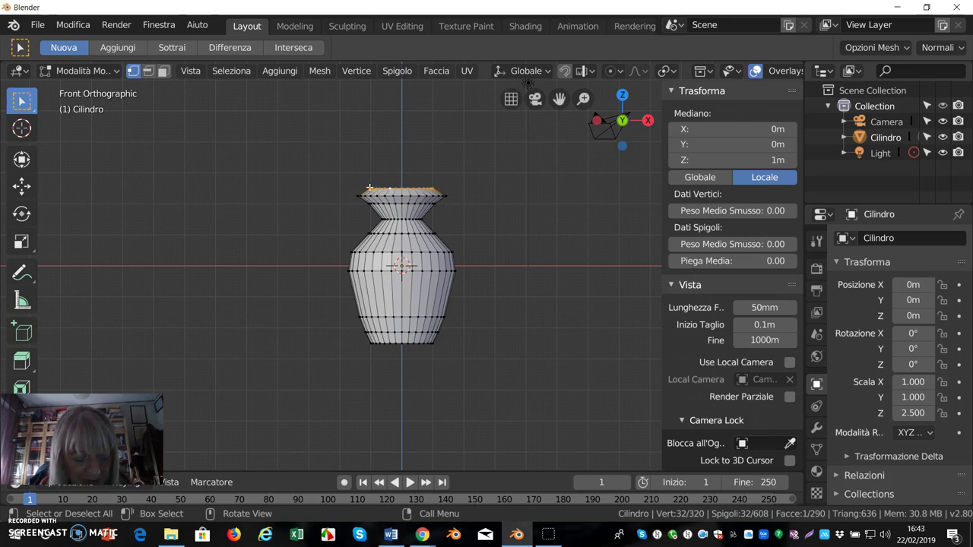
key(s)
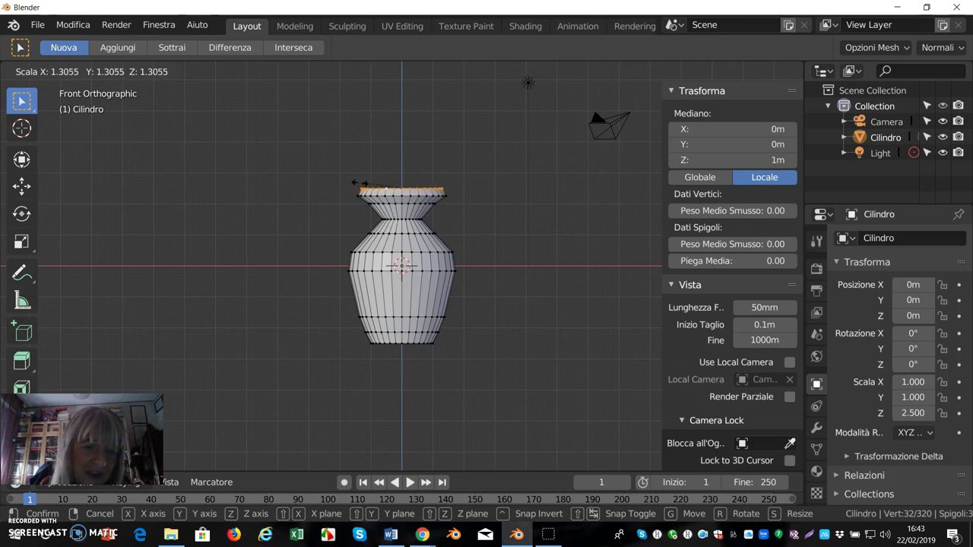
click(359, 183)
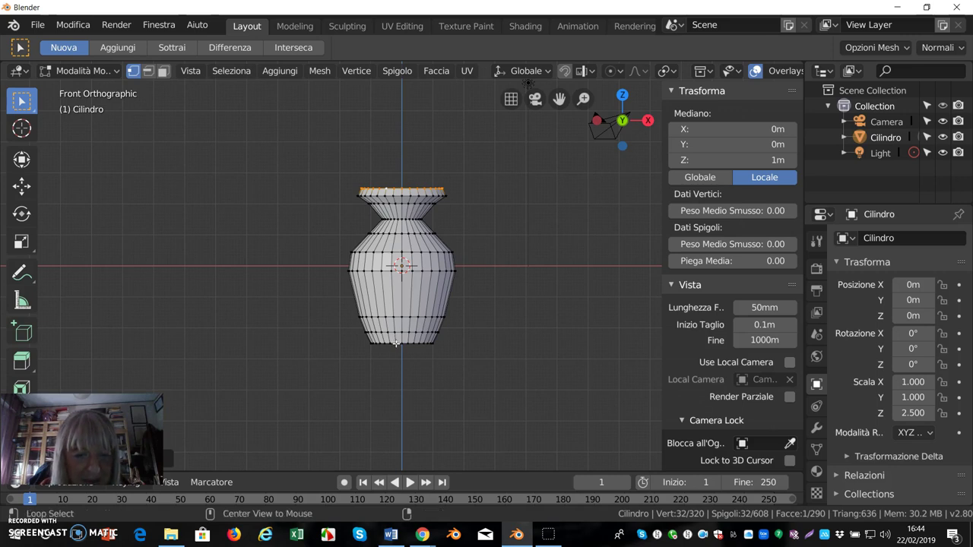
Scale the bottom edge loop larger into a flared foot, then deselect everything.
alt+click(396, 344)
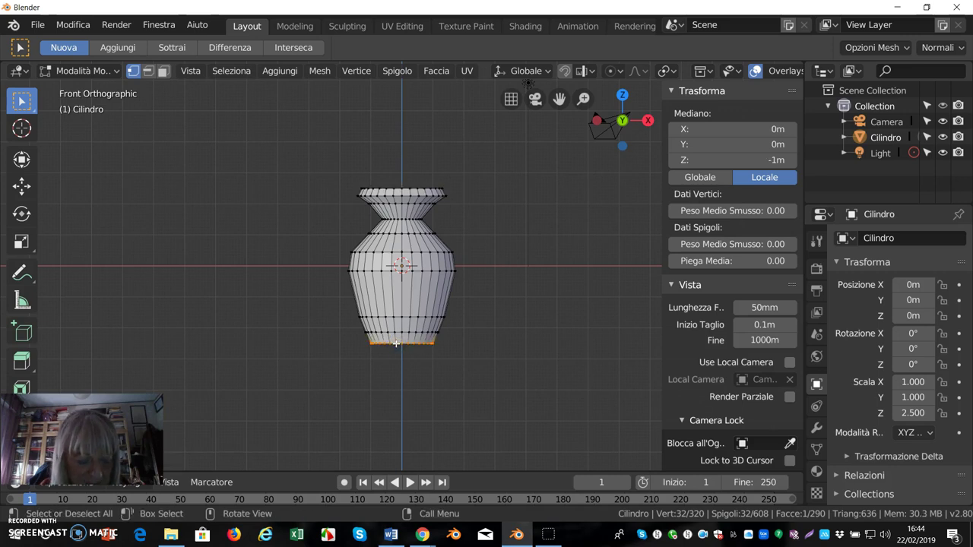
key(s)
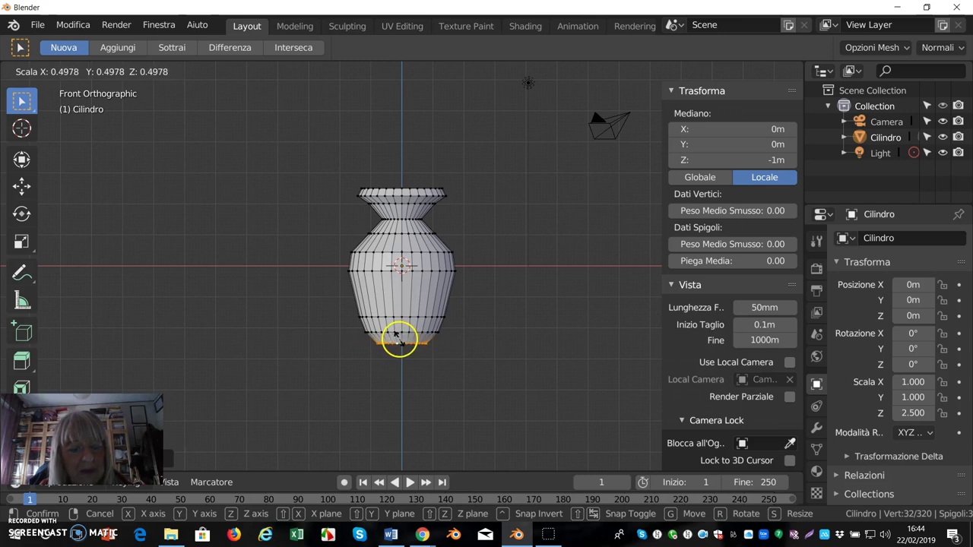
click(394, 341)
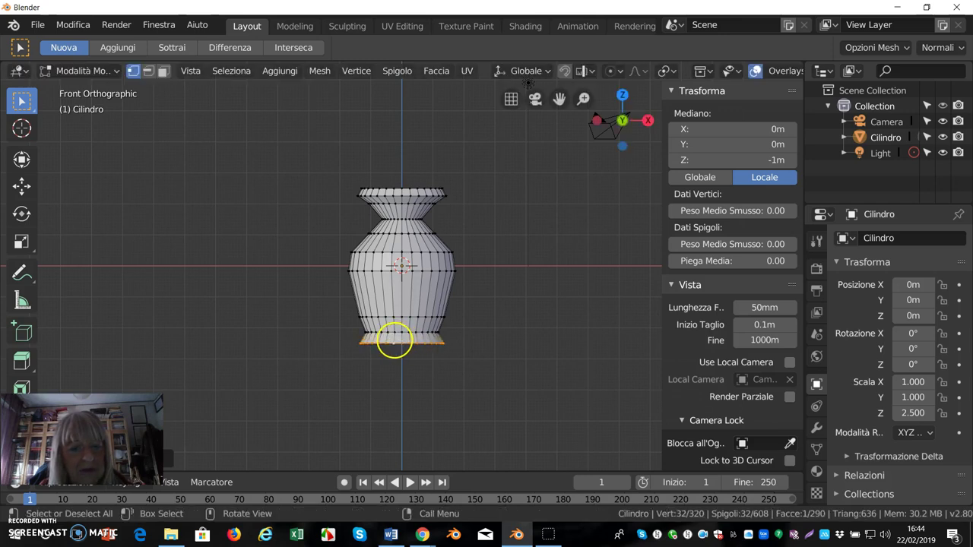
click(334, 322)
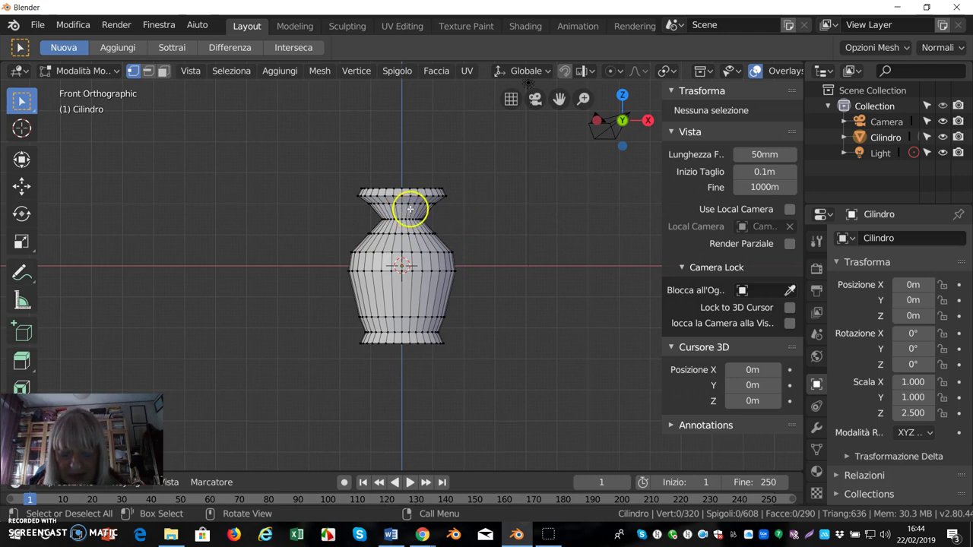
Select the top rim loop and delete its cap faces, leaving the wide-lipped mouth open.
mouse_move(474, 221)
middle_down()
mouse_move(452, 226)
mouse_move(428, 276)
mouse_move(493, 291)
middle_up()
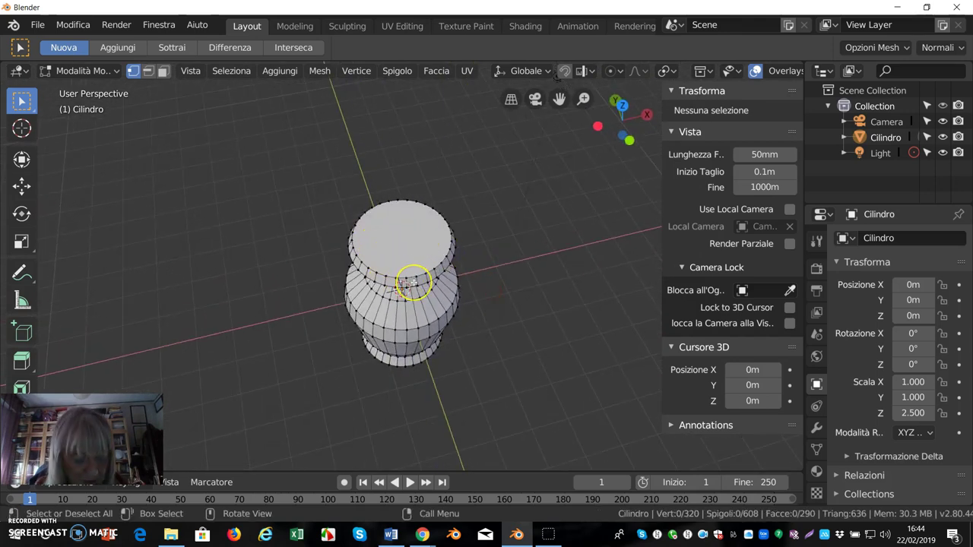
alt+click(411, 283)
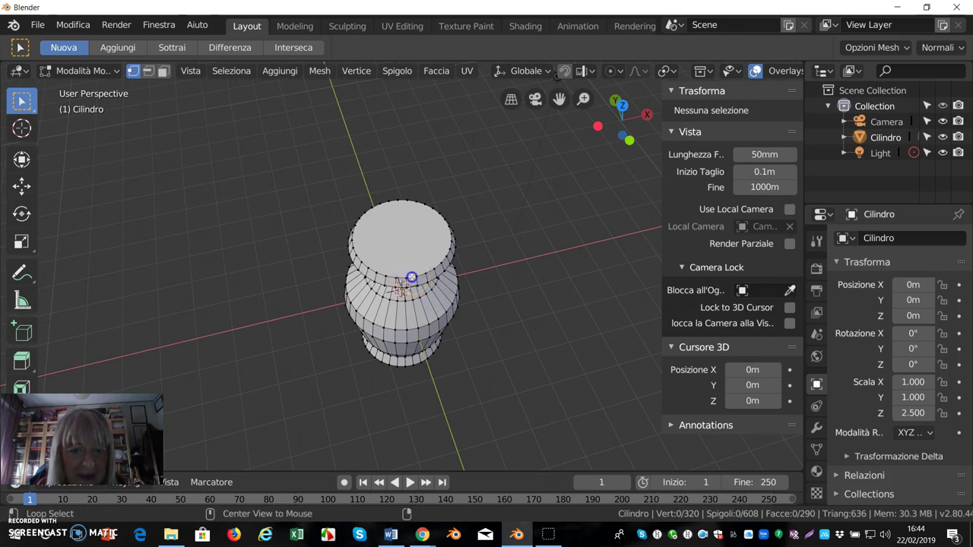
alt+click(411, 277)
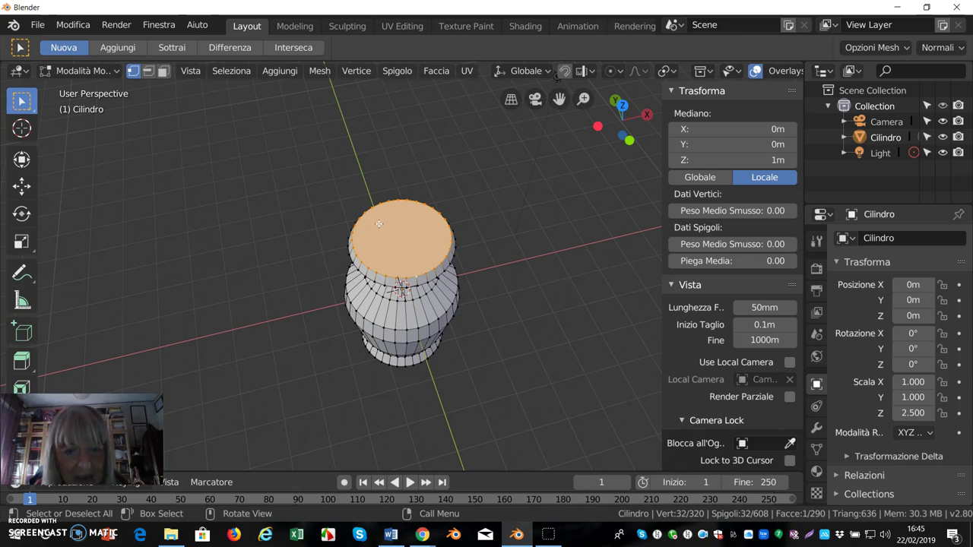
key(x)
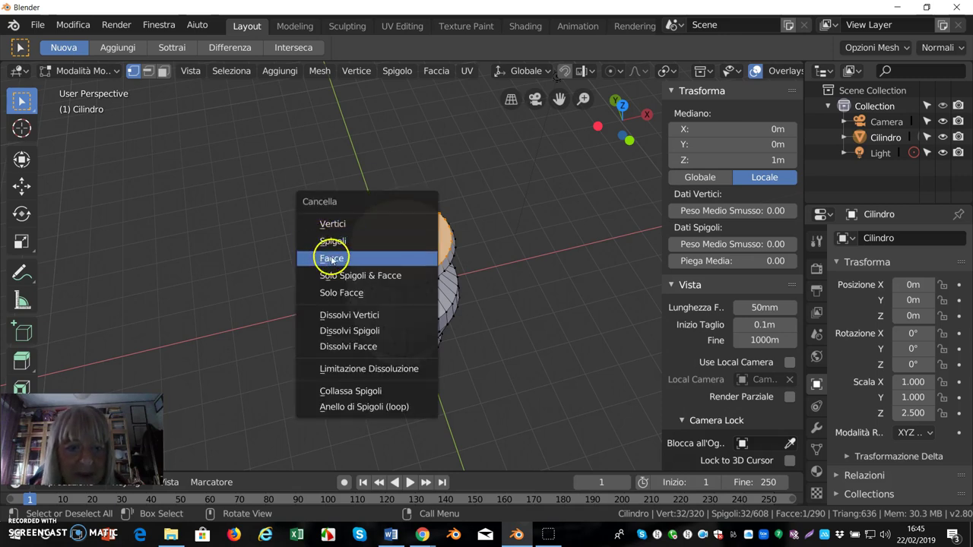
click(331, 259)
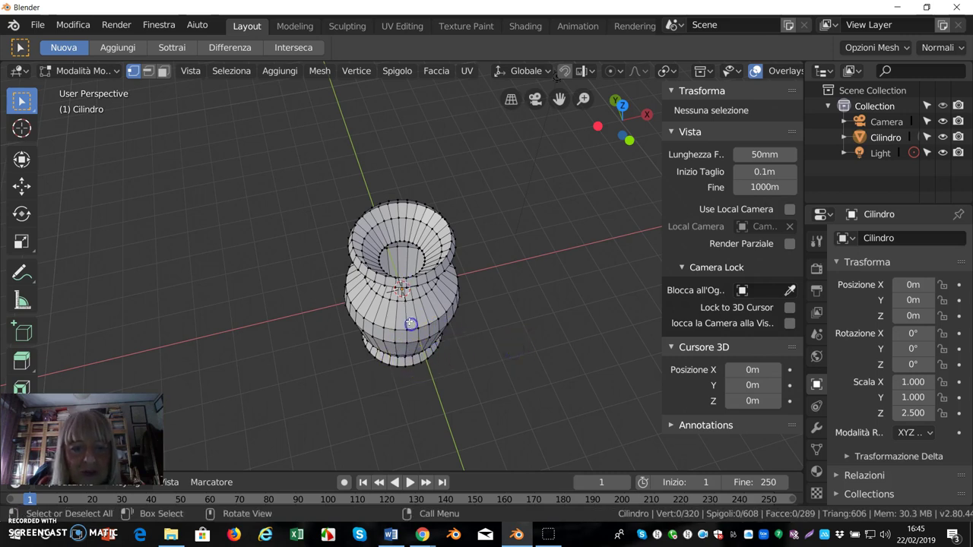
mouse_move(495, 314)
middle_down()
mouse_move(461, 307)
mouse_move(460, 206)
middle_up()
From below, select the bottom loop and inset the base face into an inner ring.
mouse_move(456, 382)
middle_down()
mouse_move(434, 326)
mouse_move(439, 289)
middle_up()
click(396, 354)
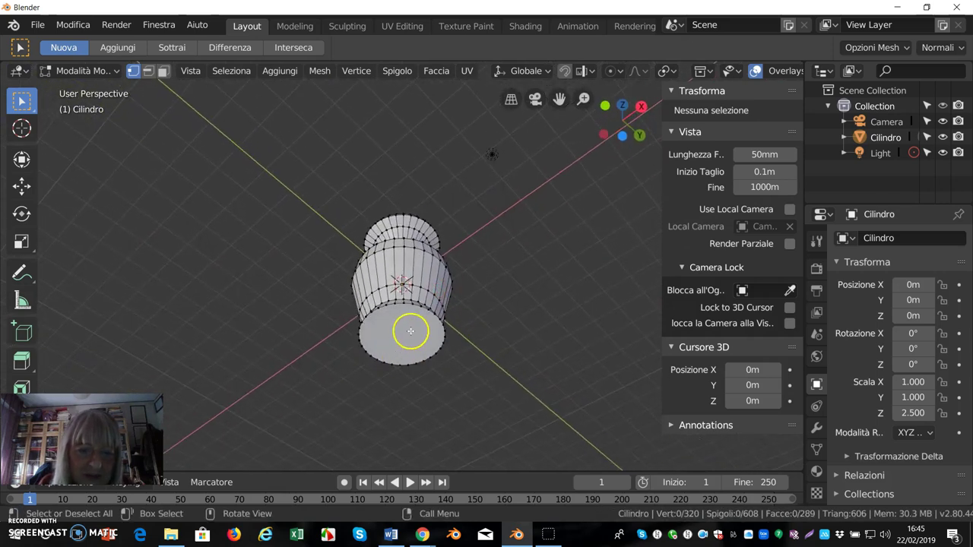
click(411, 330)
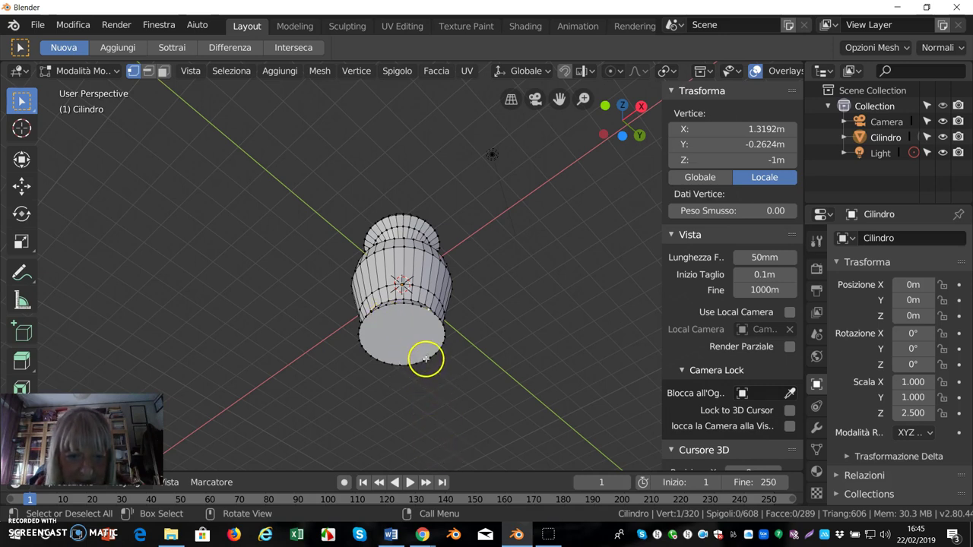
key(alt)
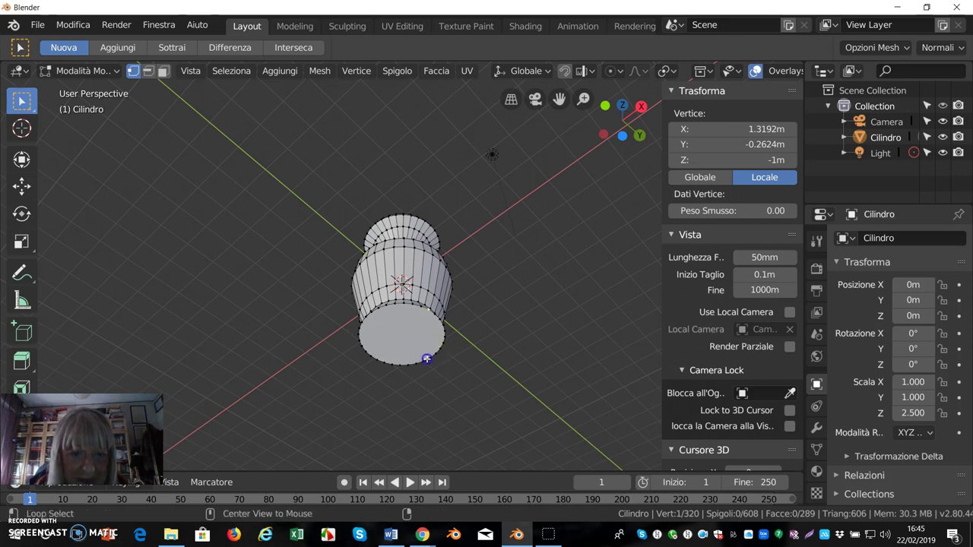
alt+click(426, 358)
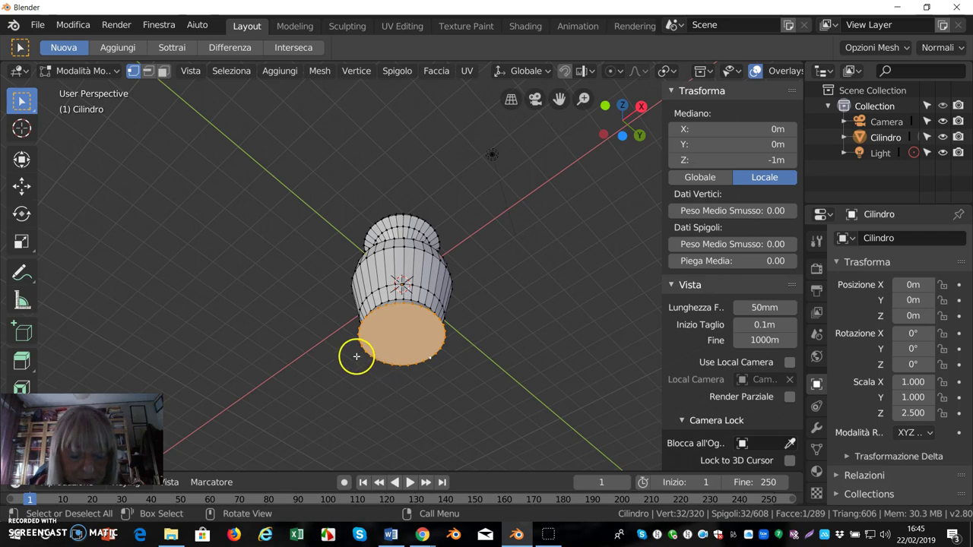
key(i)
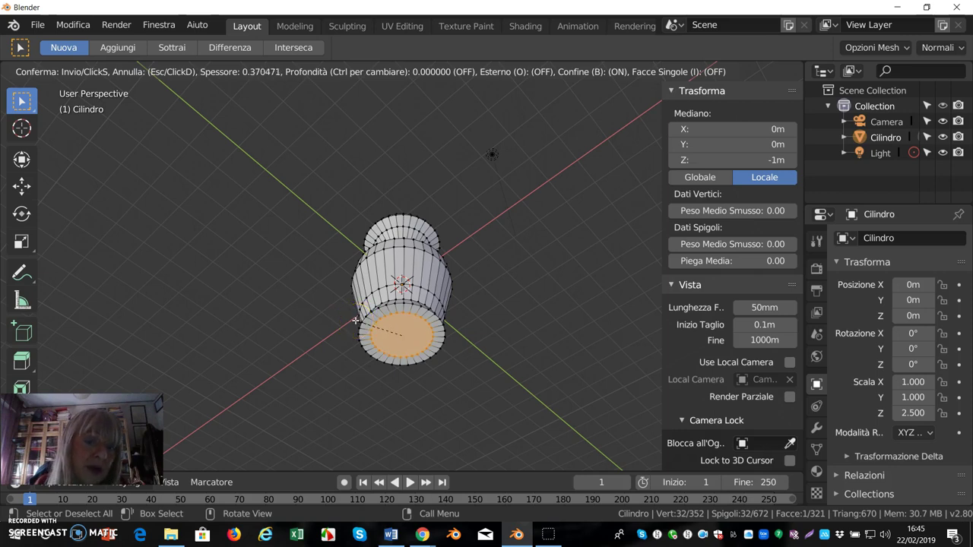
click(355, 320)
click(355, 320)
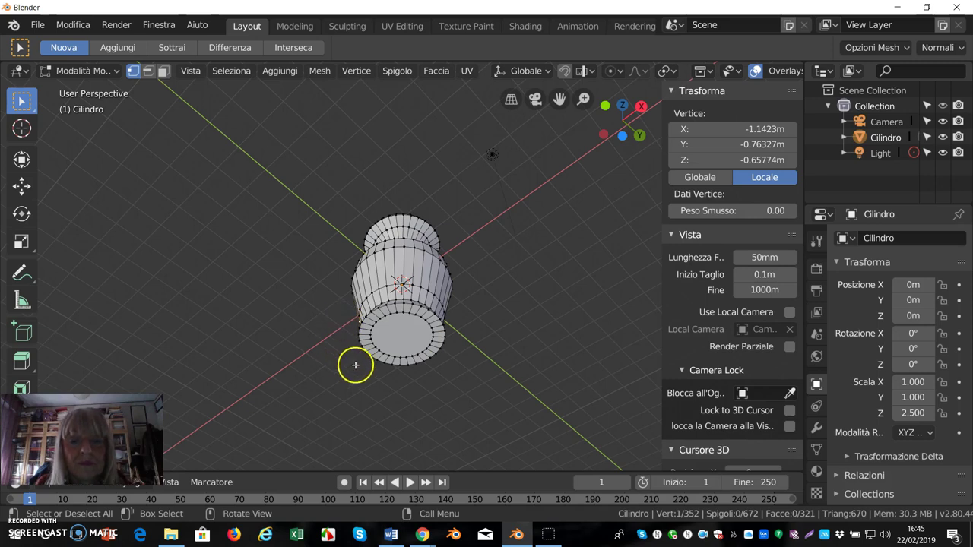
click(457, 397)
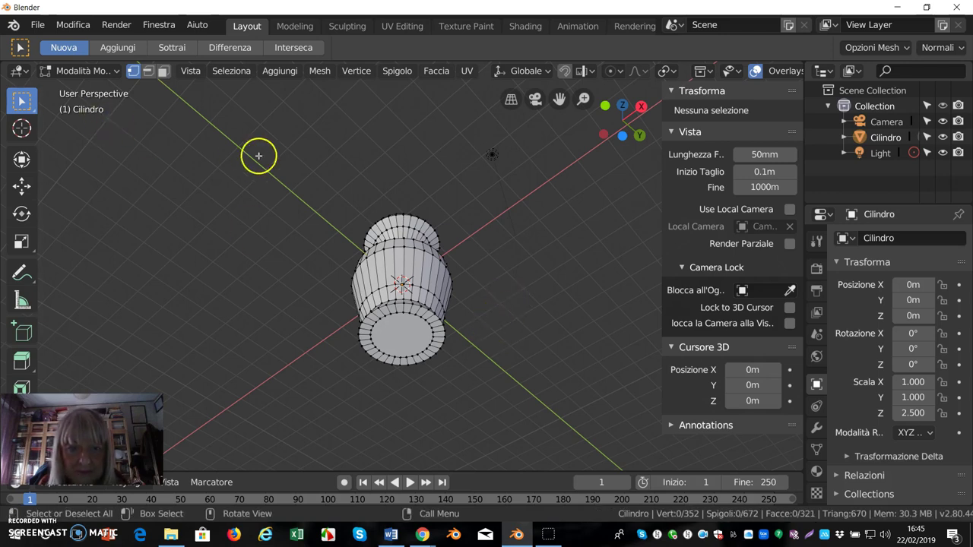
Orbit around the vase to look down on it and back to a side view.
mouse_move(510, 237)
middle_down()
mouse_move(478, 341)
mouse_move(570, 337)
mouse_move(528, 410)
mouse_move(382, 326)
mouse_move(486, 330)
middle_up()
middle_drag(531, 294, 434, 329)
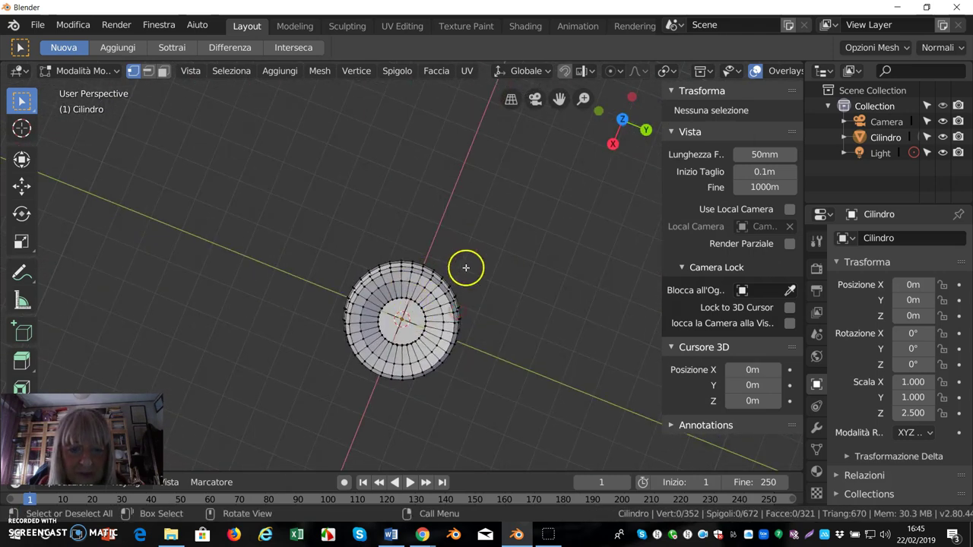
middle_drag(478, 374, 472, 359)
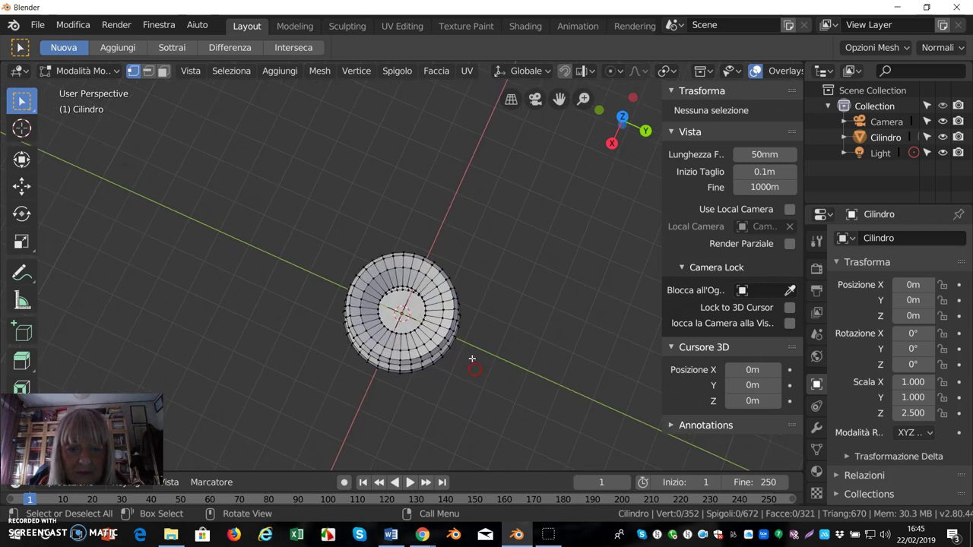
mouse_move(459, 408)
middle_down()
mouse_move(452, 354)
mouse_move(469, 288)
middle_up()
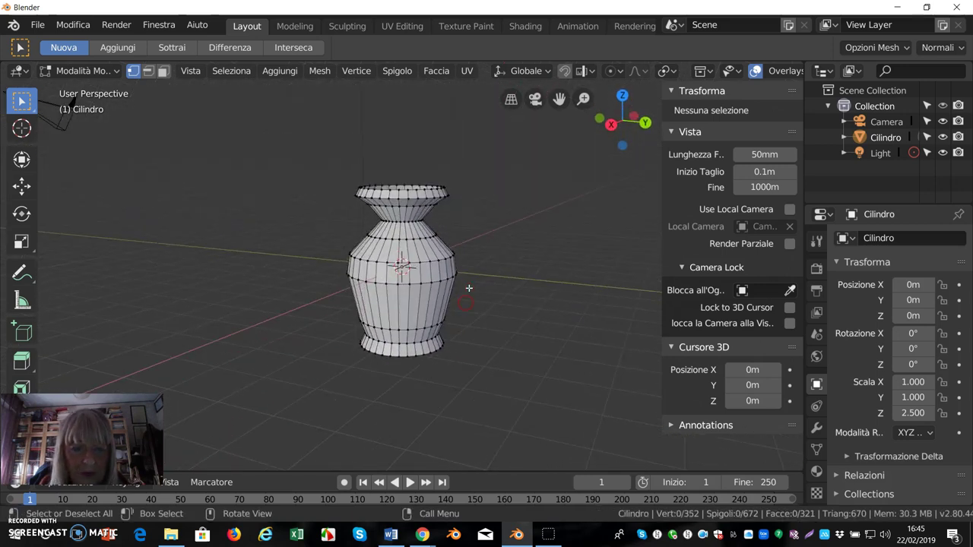
Toggle to Object Mode and back to Edit Mode, then open the Modifiers tab's add list.
click(116, 72)
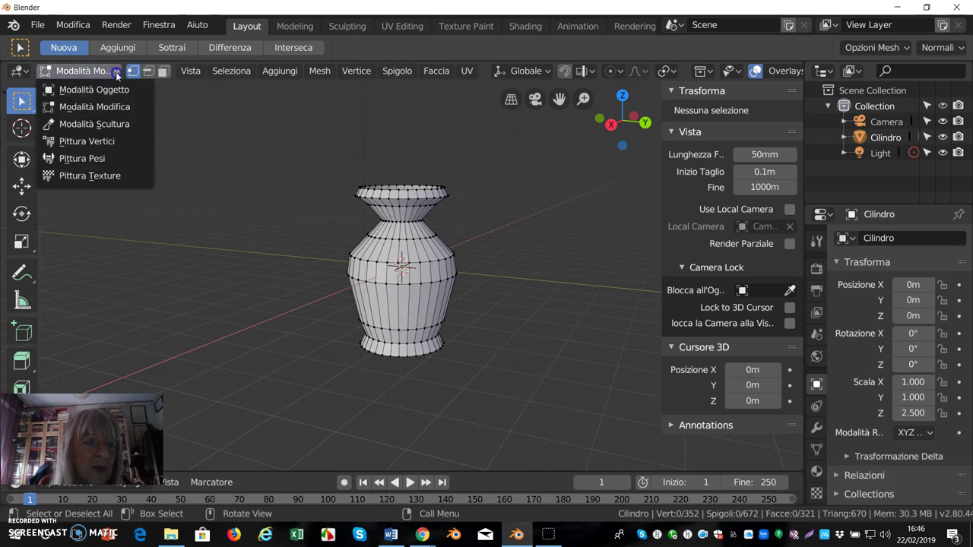
click(116, 93)
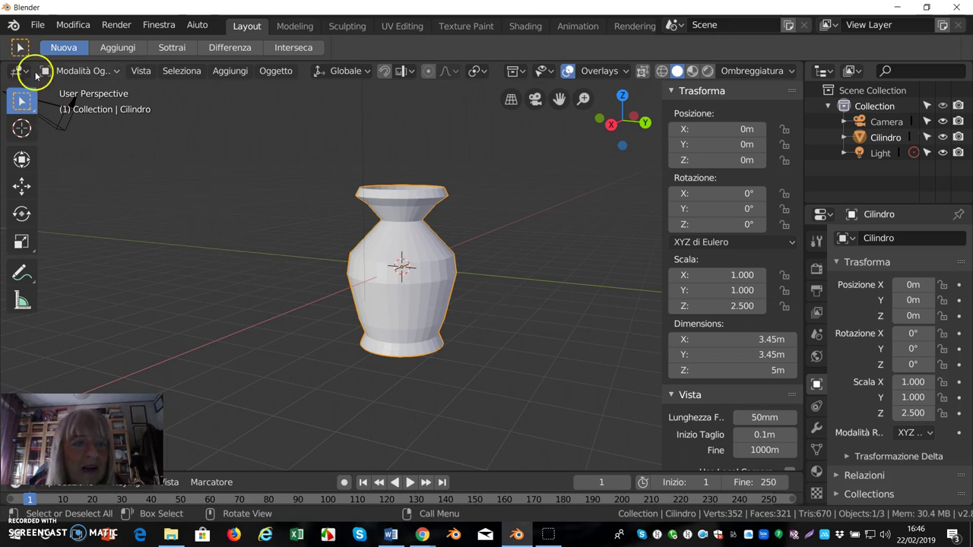
click(118, 74)
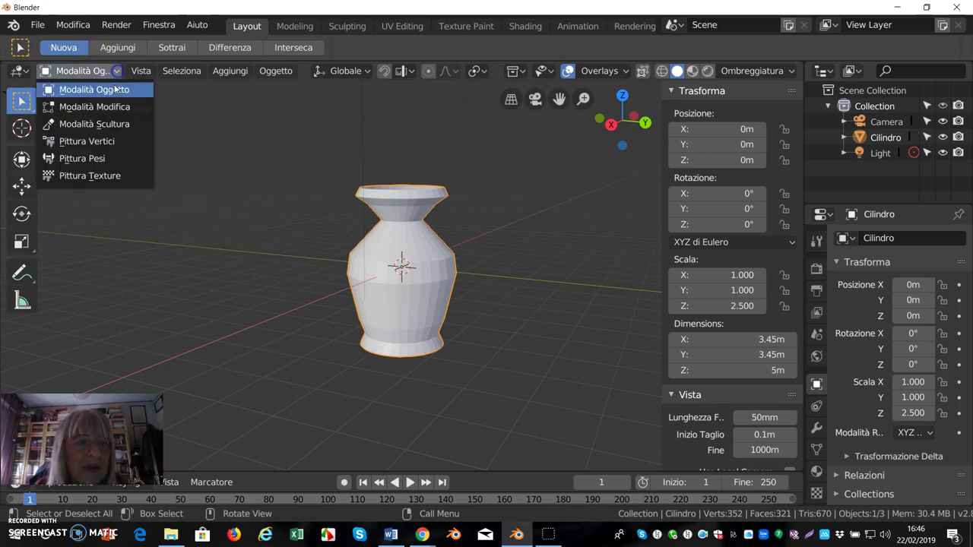
click(114, 109)
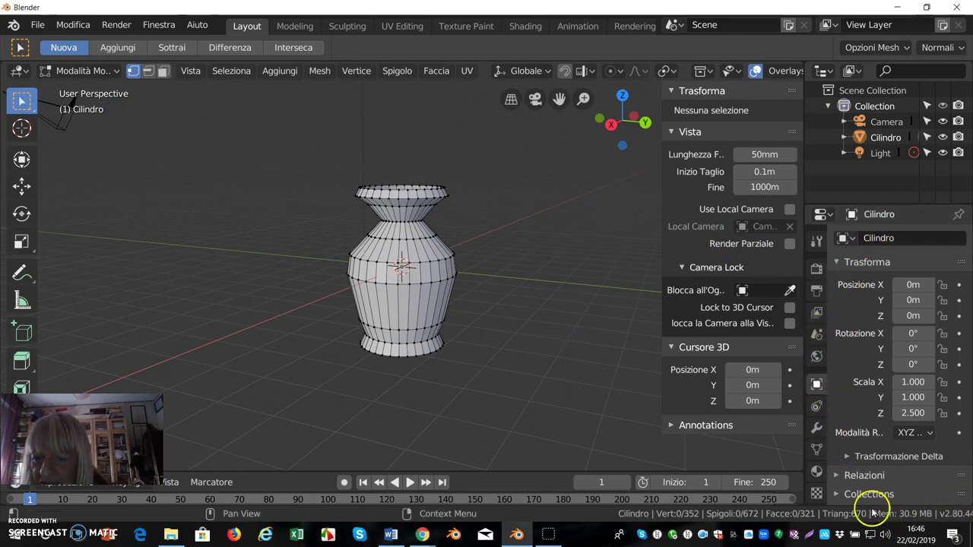
click(817, 428)
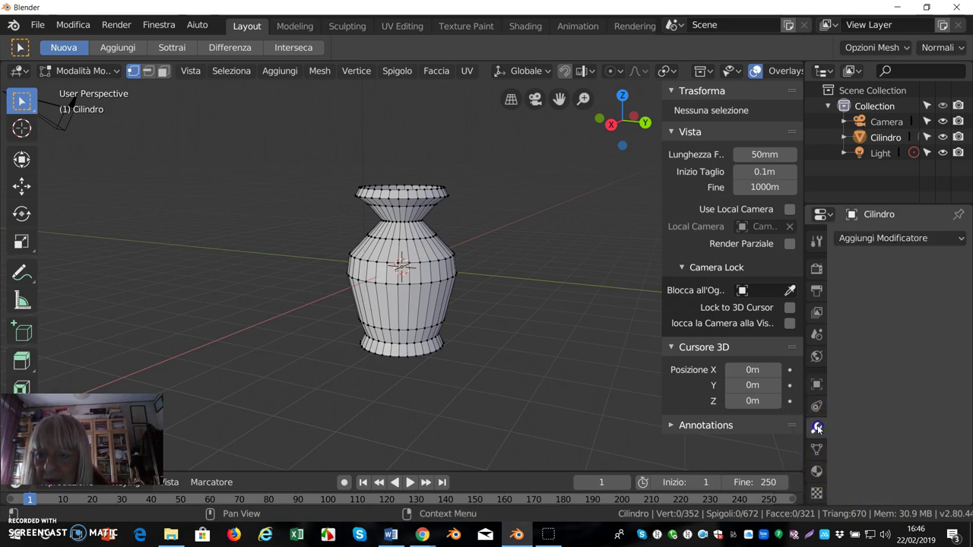
click(887, 239)
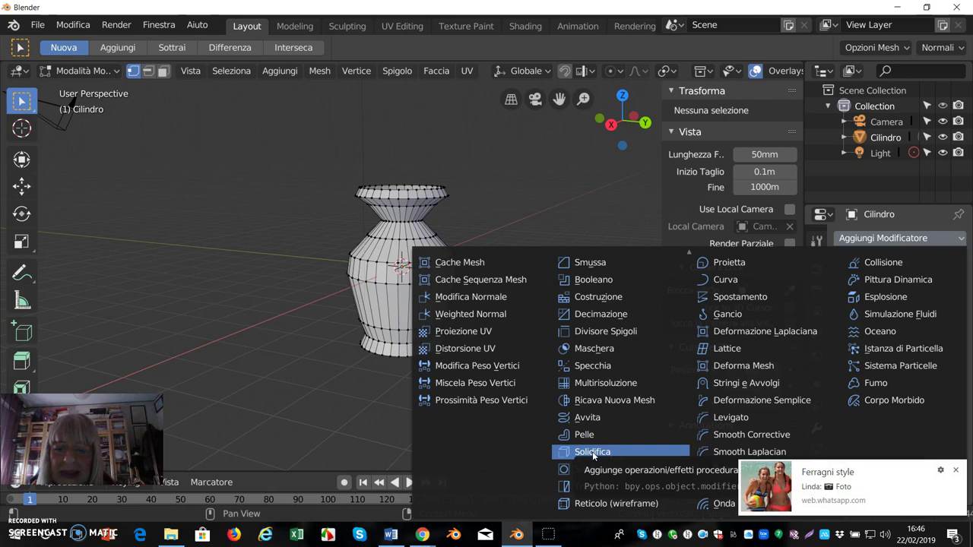
Add a 0.01m Solidify modifier and apply it in Object Mode.
click(593, 451)
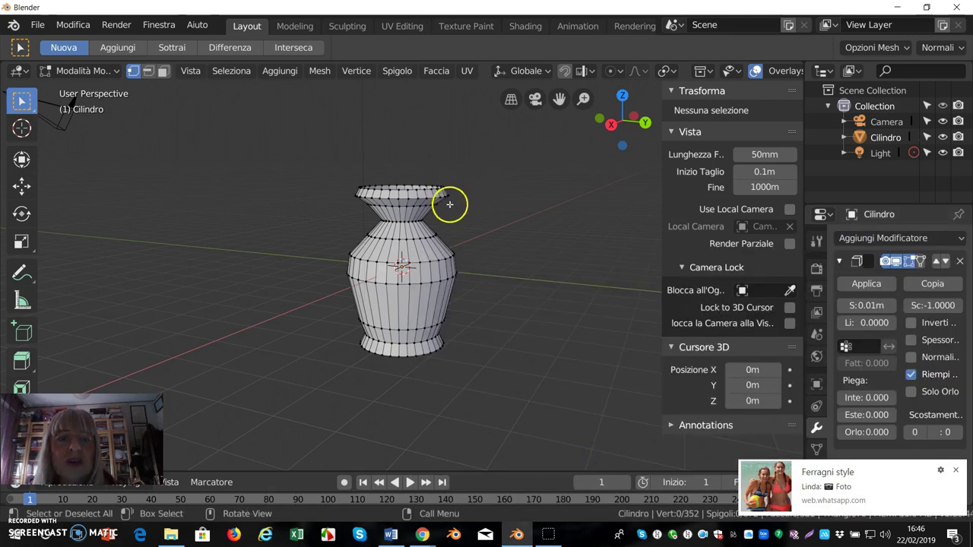
click(958, 472)
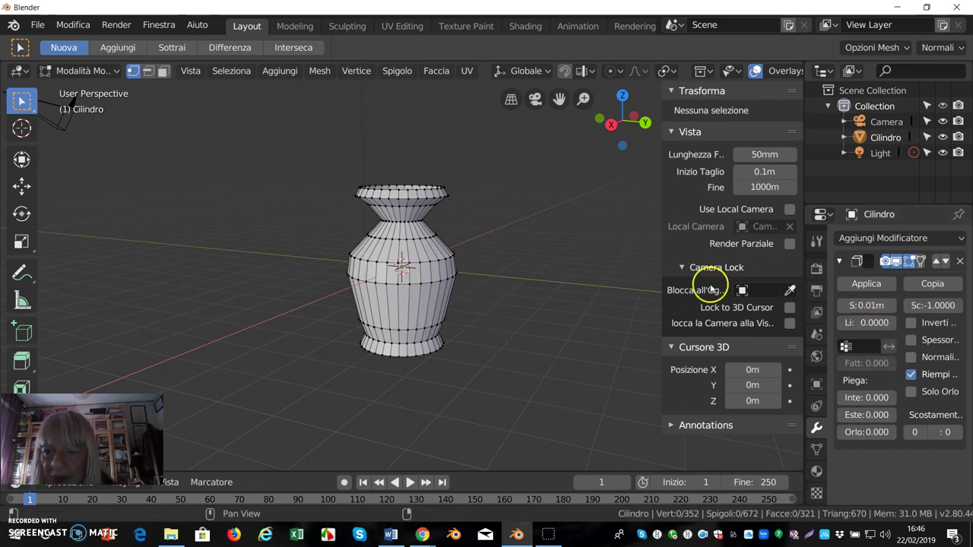
click(117, 73)
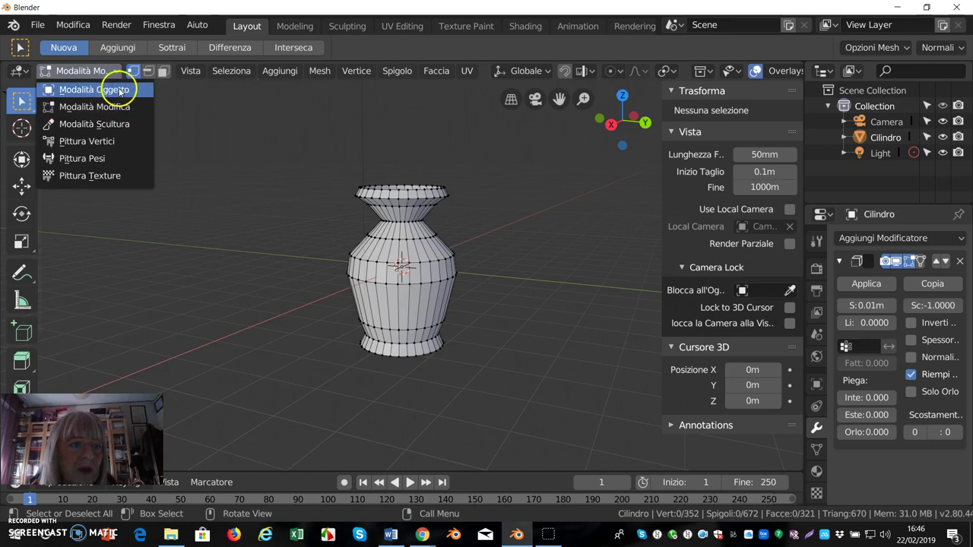
click(115, 89)
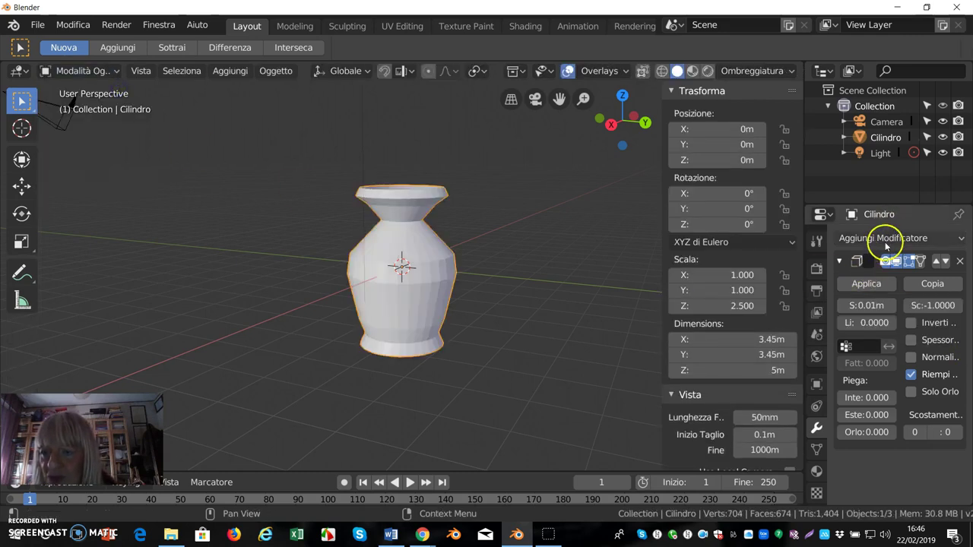
click(861, 285)
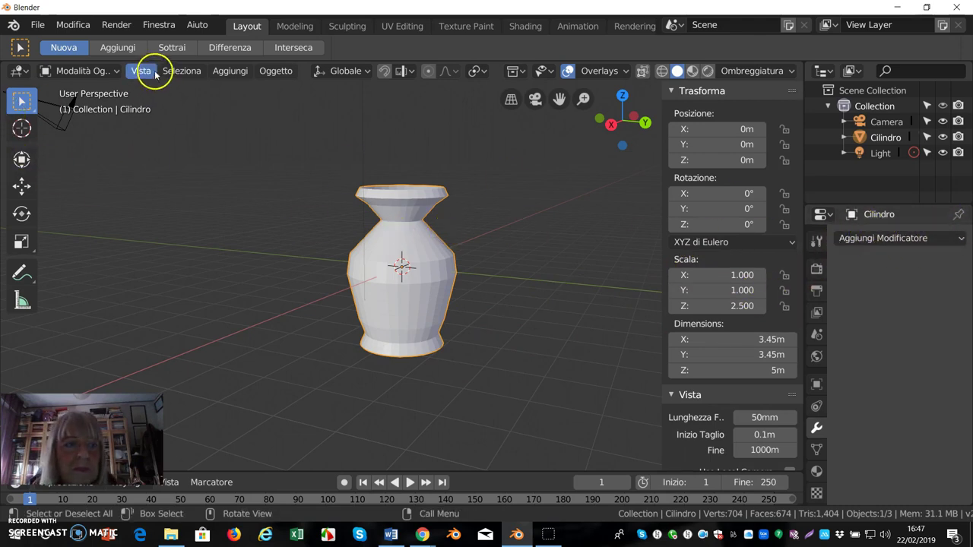
Add a level-1 Subdivision Surface (Suddivisione Superficie) modifier and apply it in Object Mode.
click(116, 72)
click(112, 102)
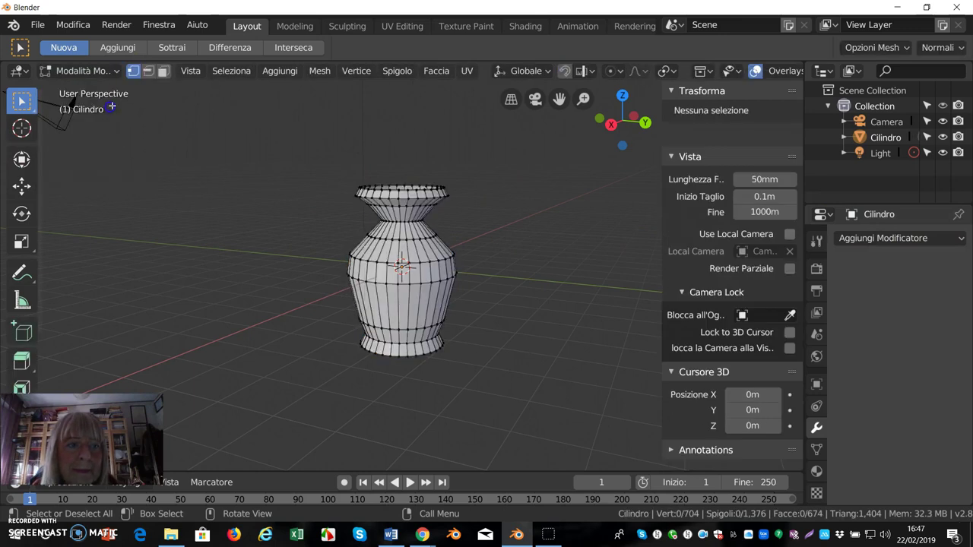
click(911, 238)
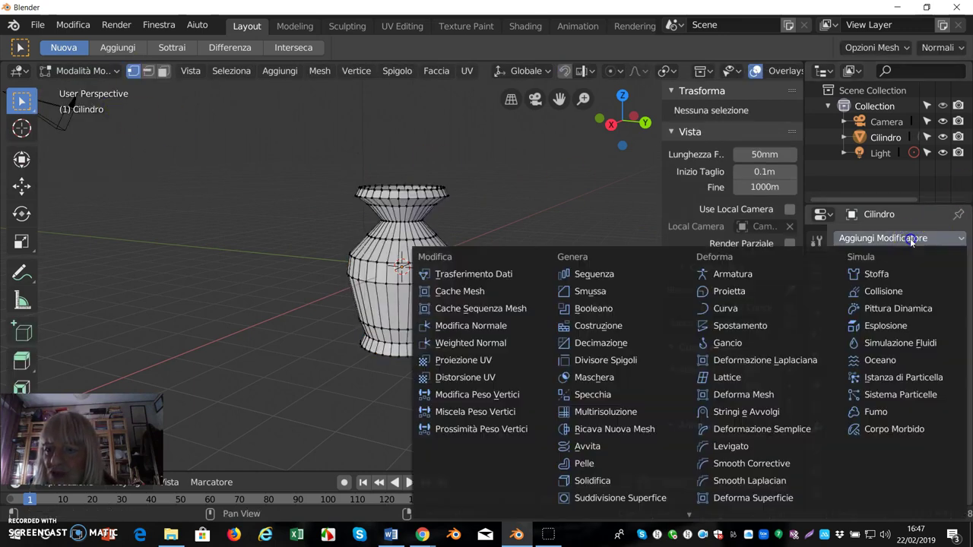
scroll(629, 494, down, 2)
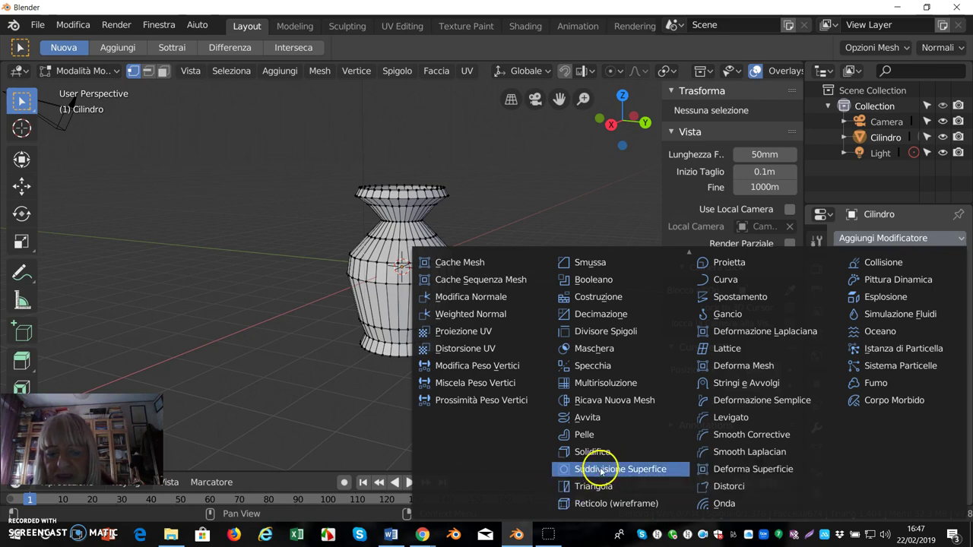
click(601, 470)
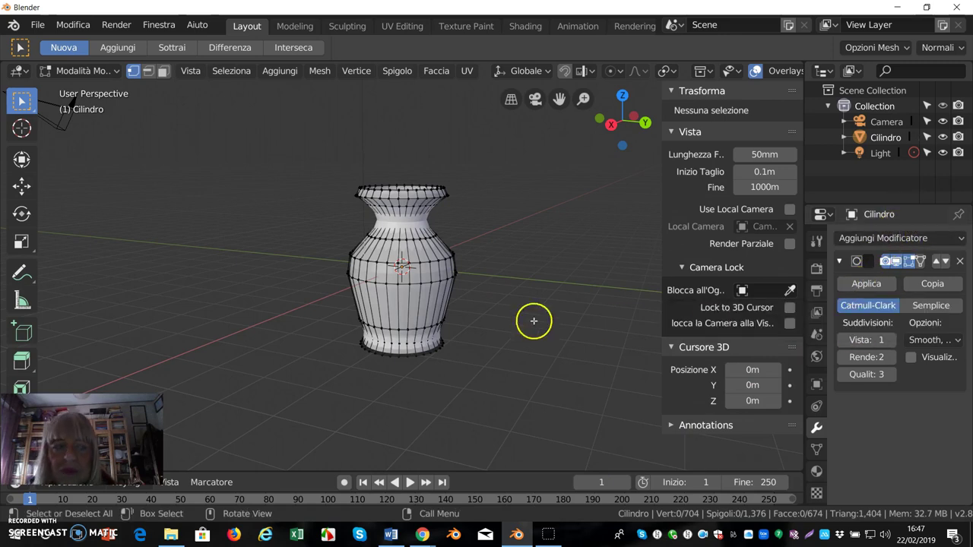
click(116, 70)
click(111, 89)
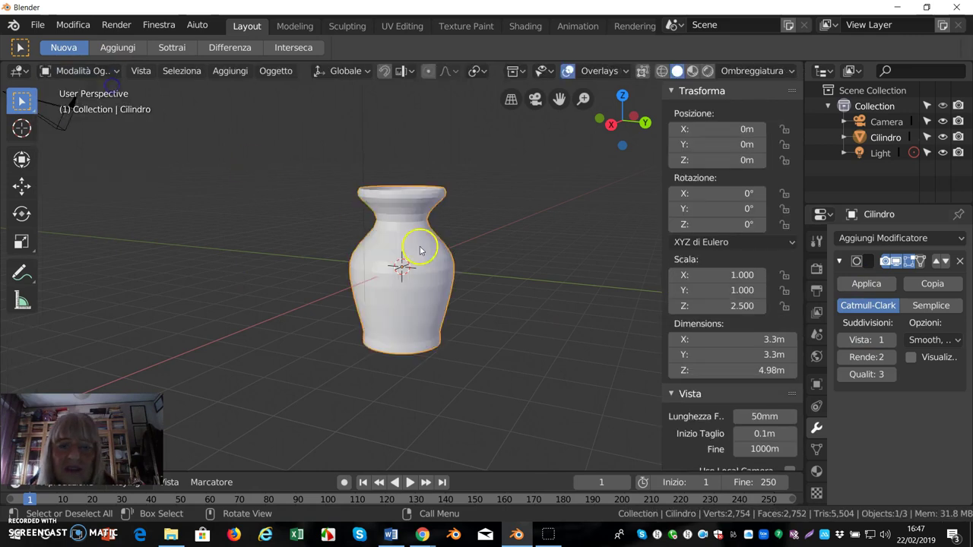
click(873, 284)
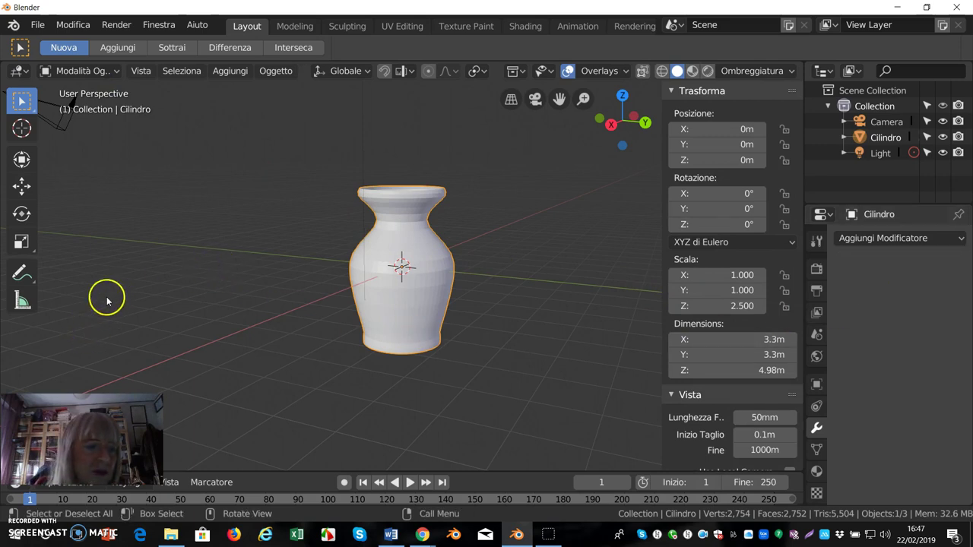
click(117, 72)
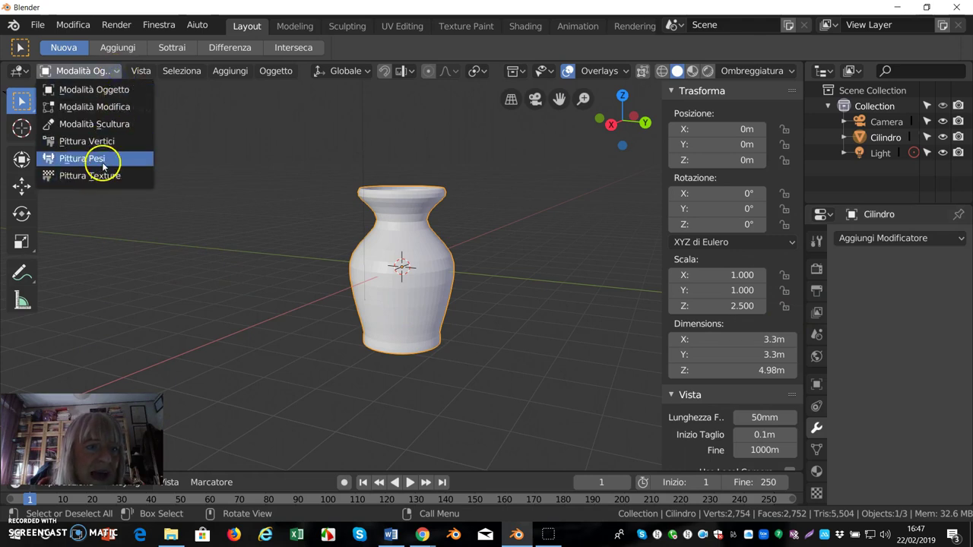
click(115, 107)
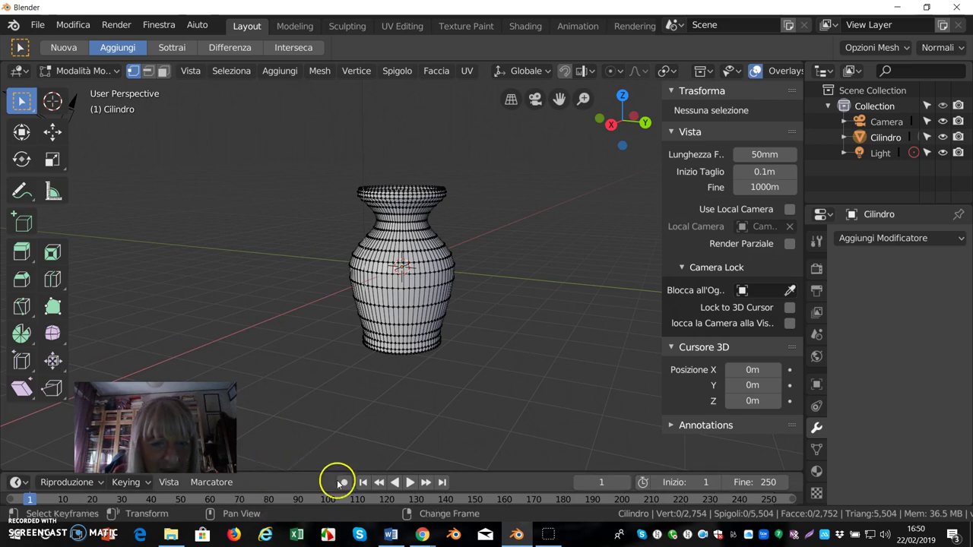
click(403, 302)
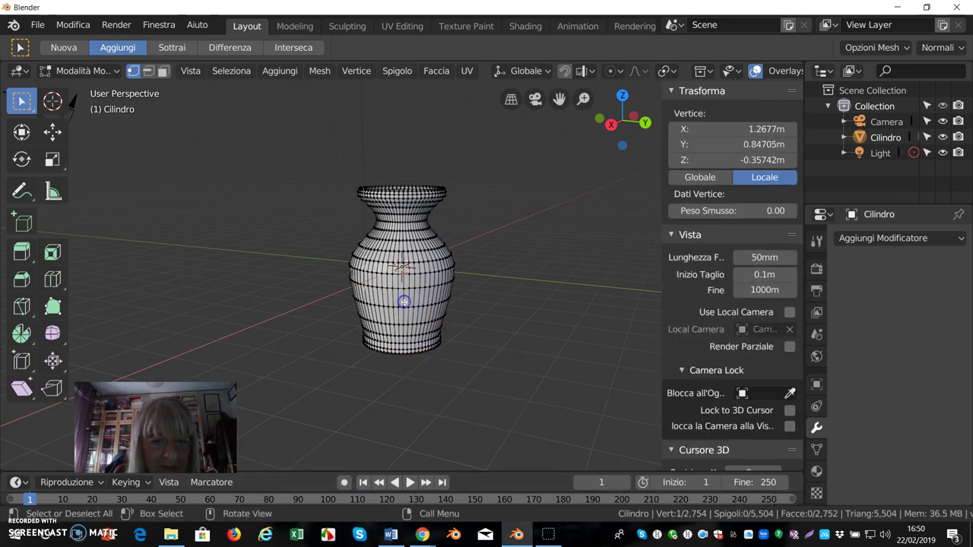
key(a)
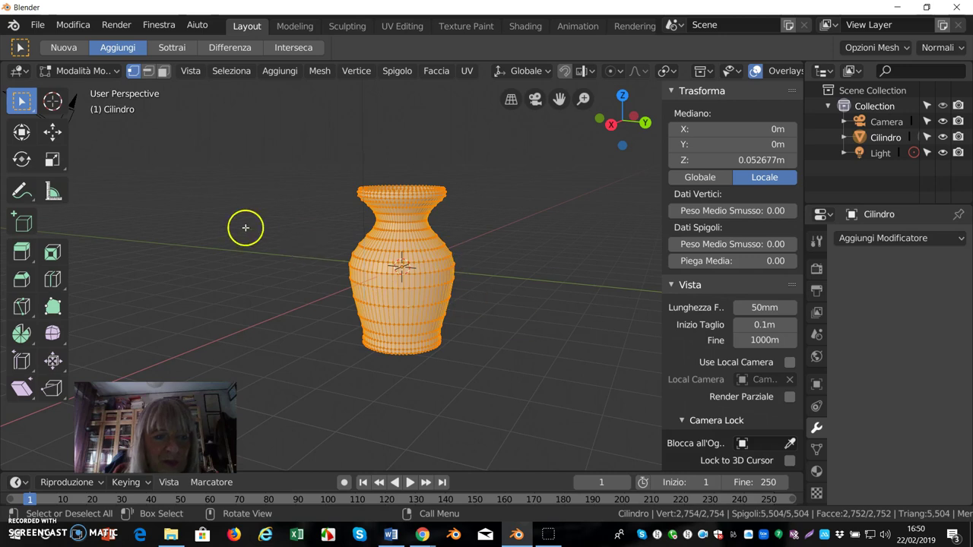
click(118, 74)
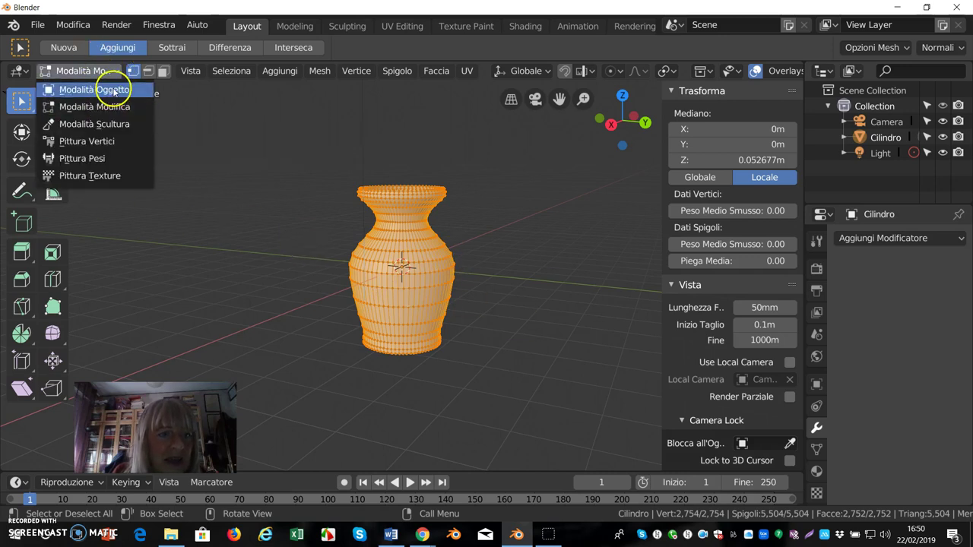
click(115, 91)
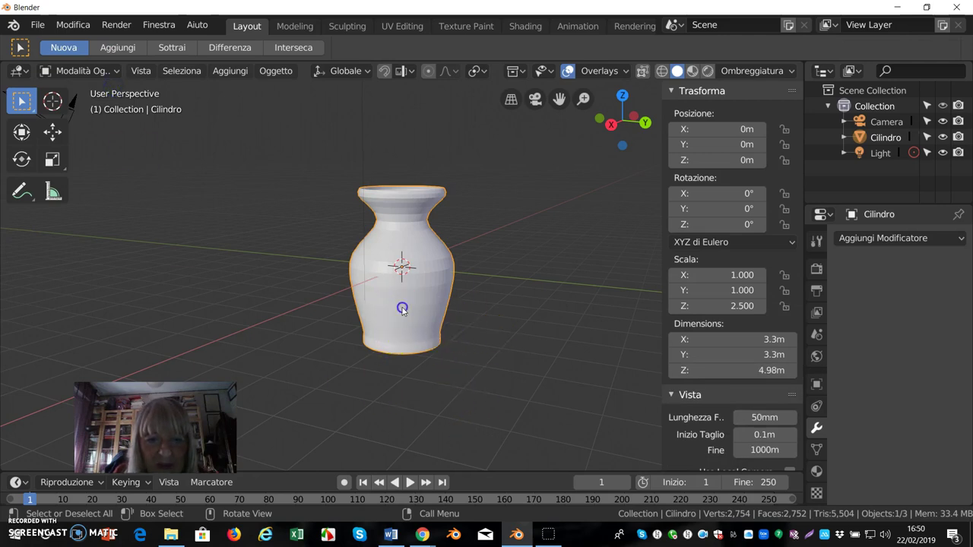
mouse_move(445, 304)
middle_down()
mouse_move(427, 325)
mouse_move(469, 387)
mouse_move(458, 311)
mouse_move(428, 227)
mouse_move(446, 321)
mouse_move(393, 330)
middle_up()
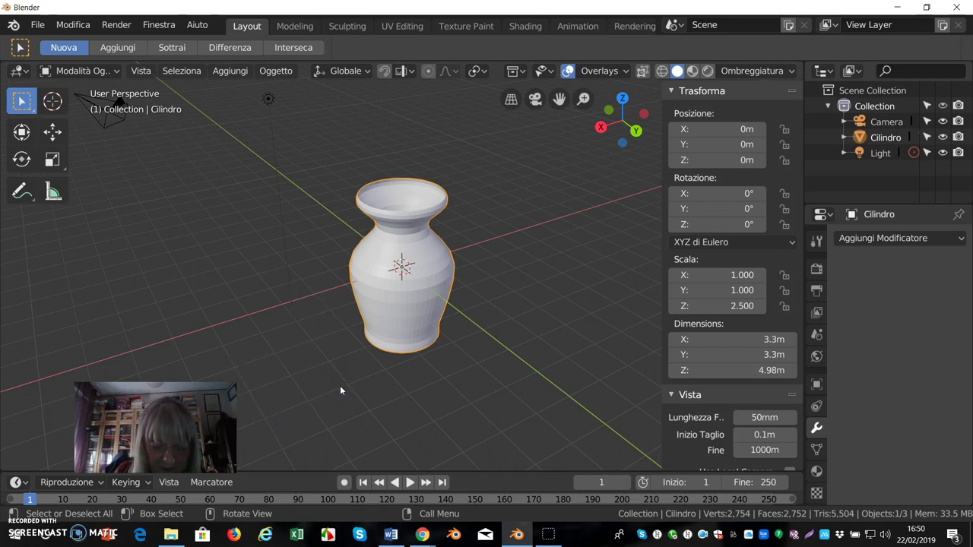
In Edit Mode, create a new material for the vase in the Material tab.
click(117, 72)
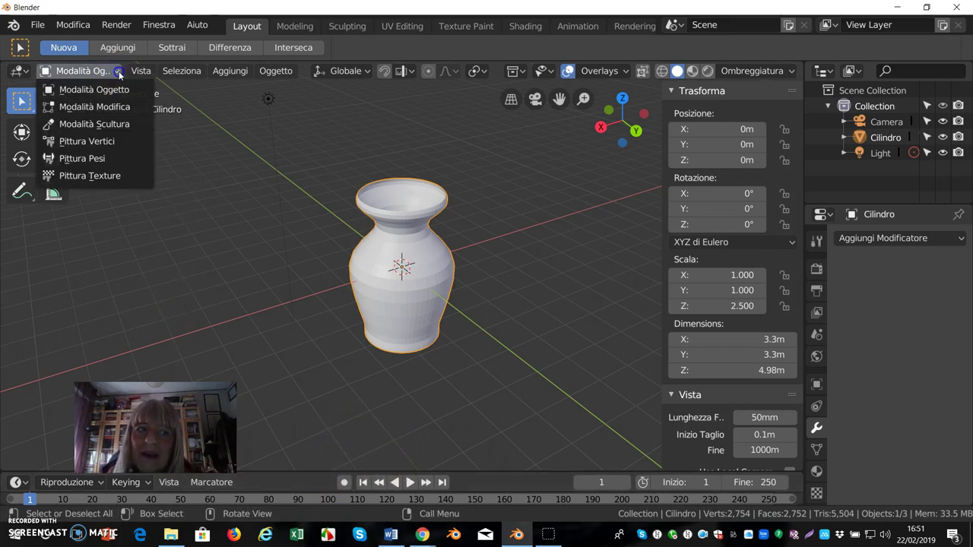
click(95, 107)
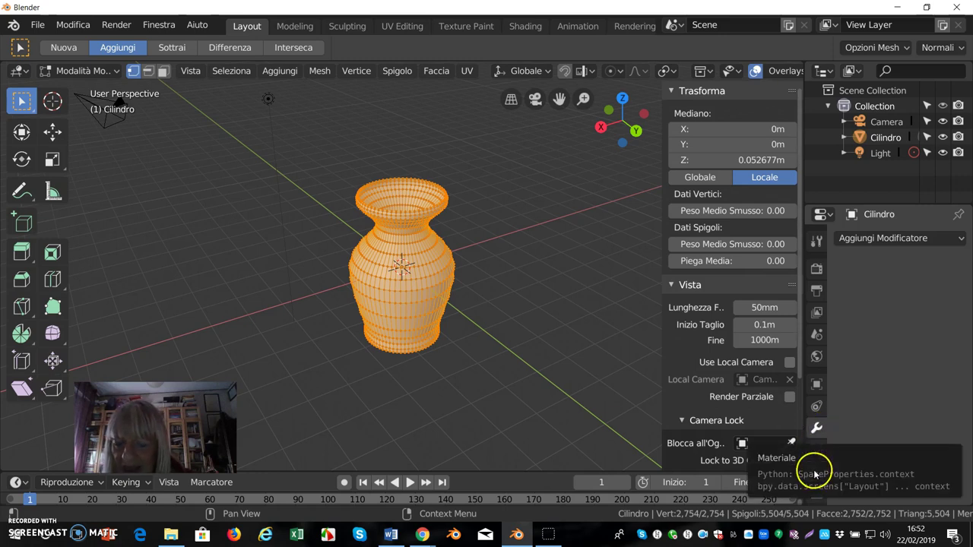
click(817, 472)
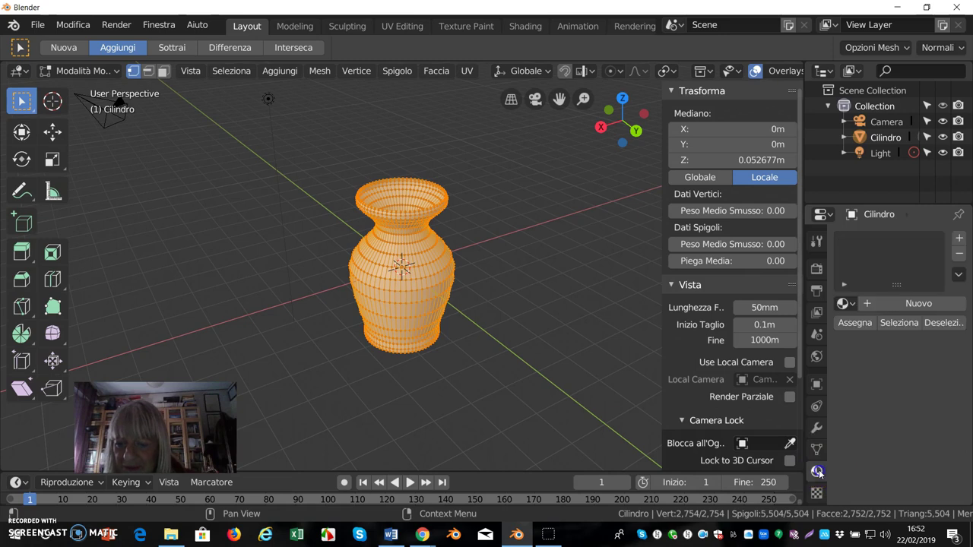
click(916, 308)
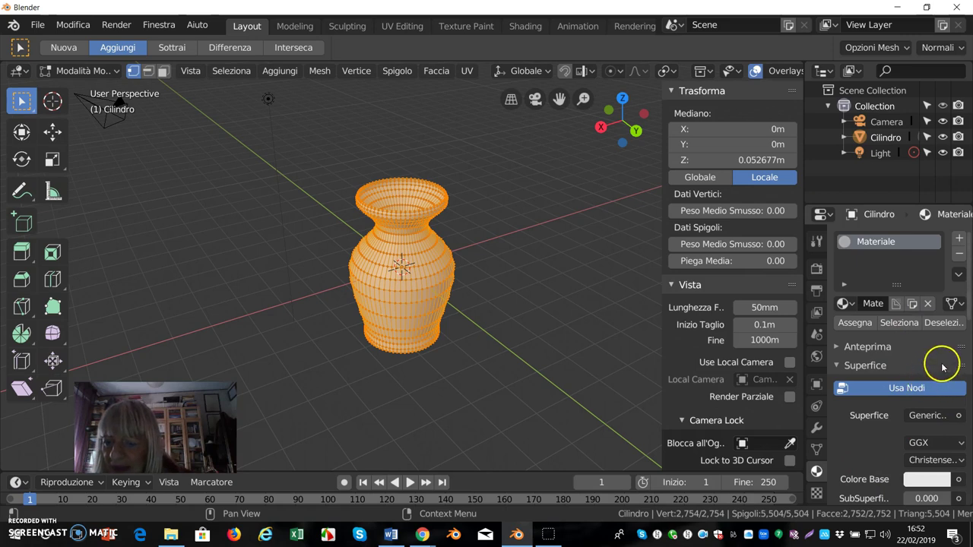
Set the material's Colore Base to red and assign it to the mesh.
scroll(923, 426, down, 1)
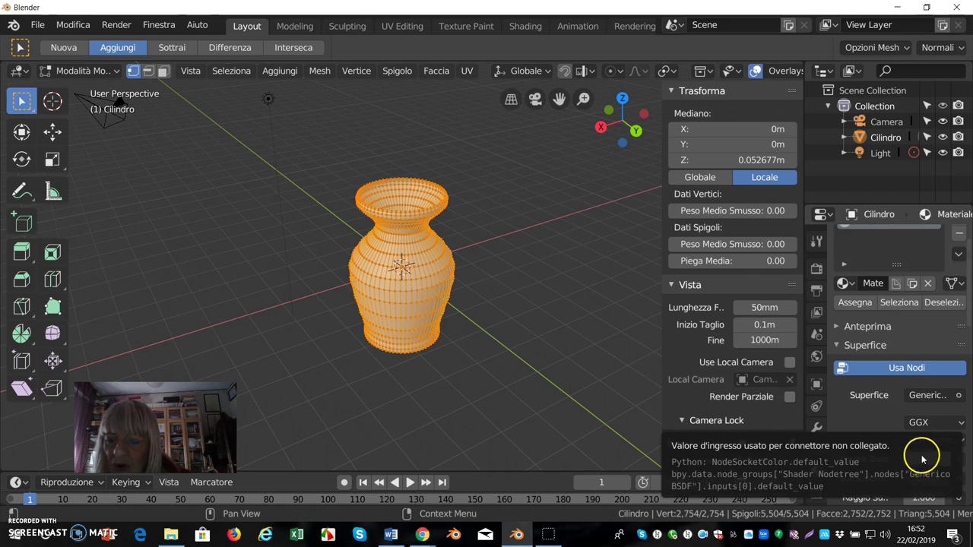
click(933, 462)
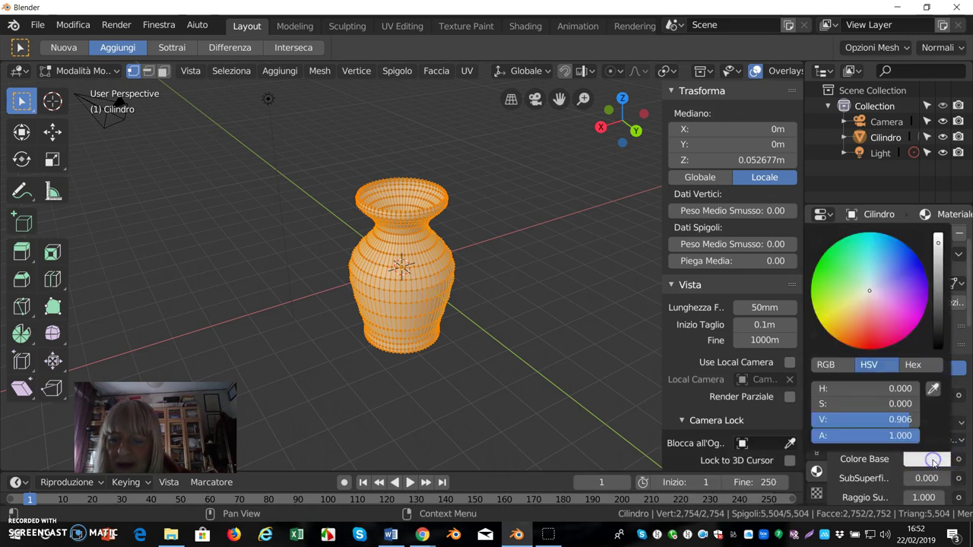
click(872, 346)
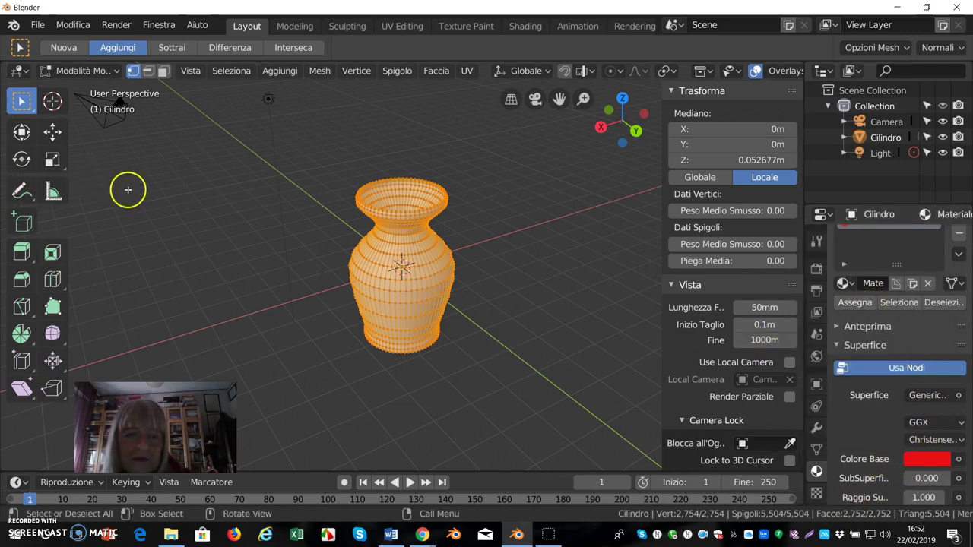
click(853, 304)
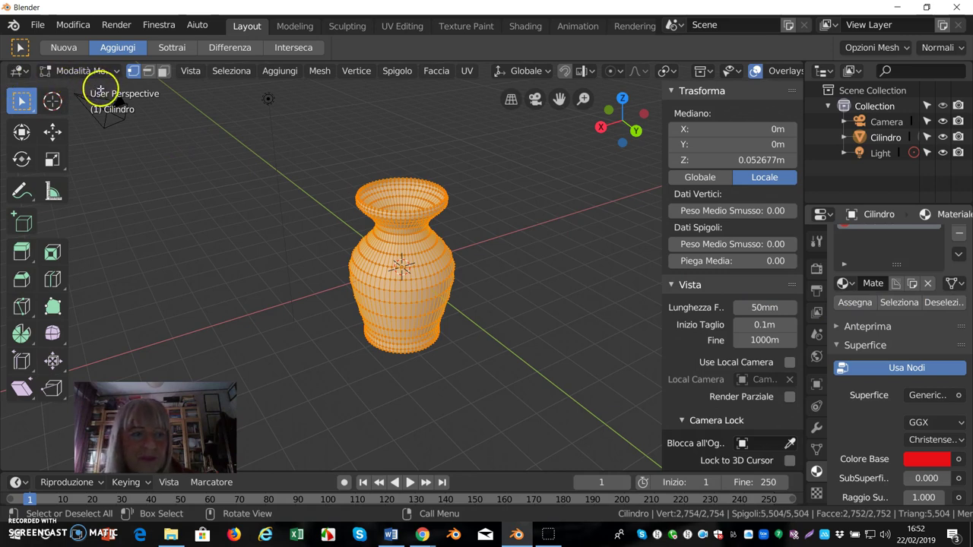
Return to Object Mode and try a blue base colour for the material.
click(116, 75)
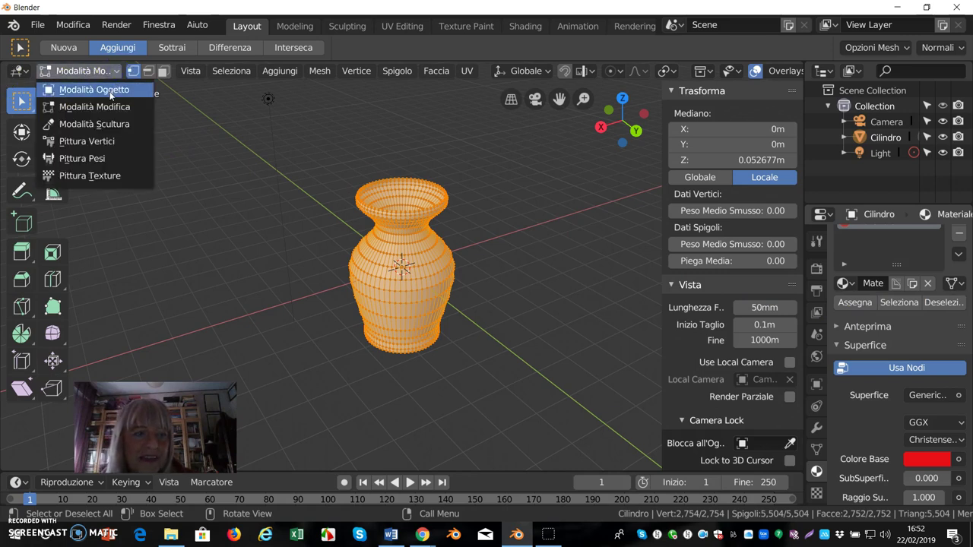
click(112, 90)
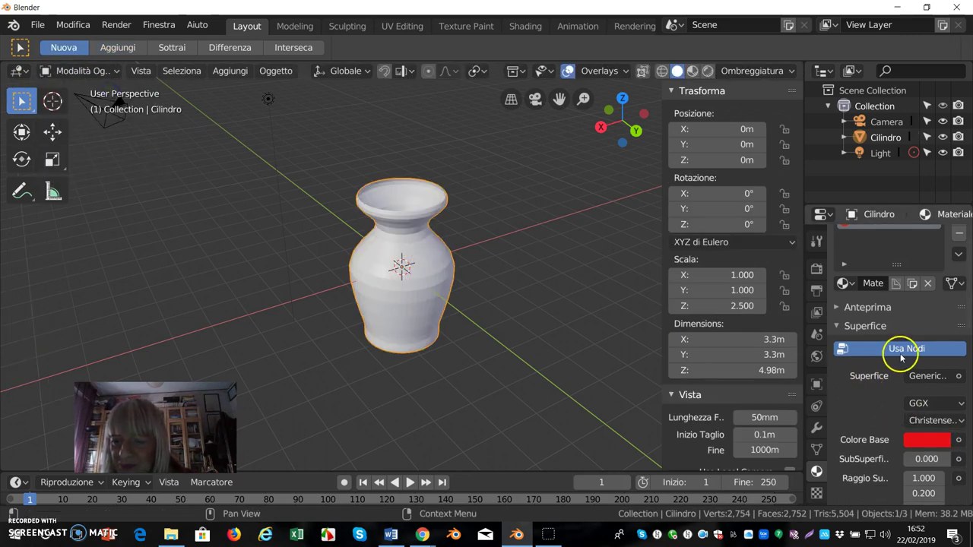
click(926, 447)
click(873, 322)
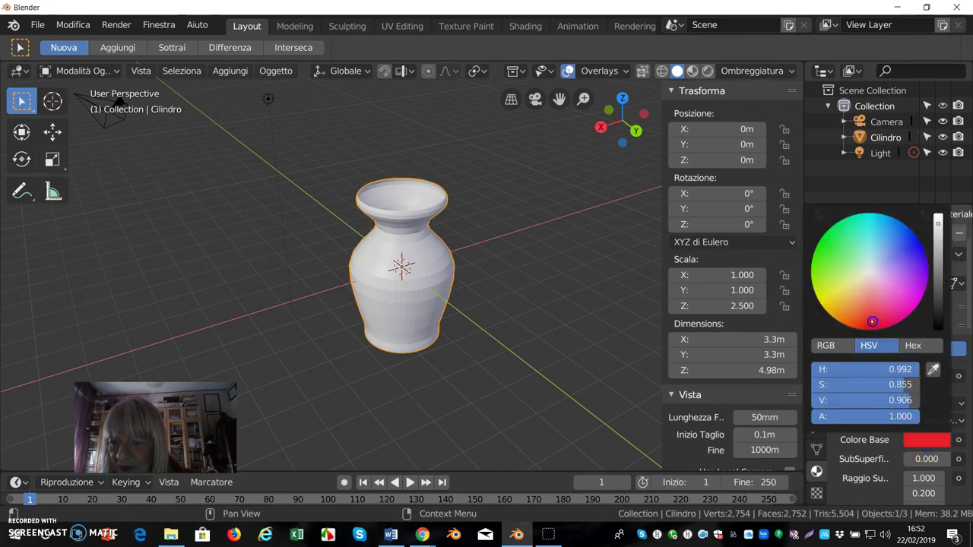
click(928, 217)
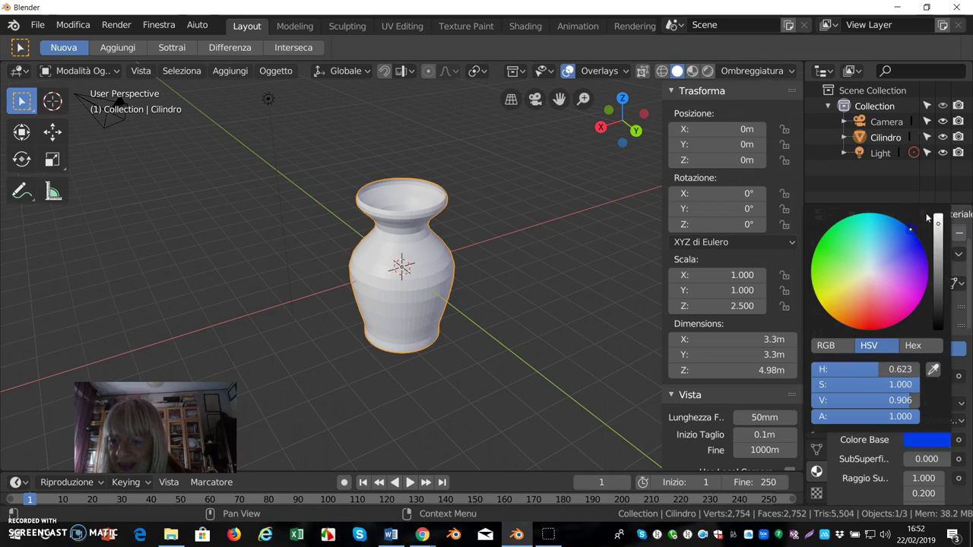
click(934, 452)
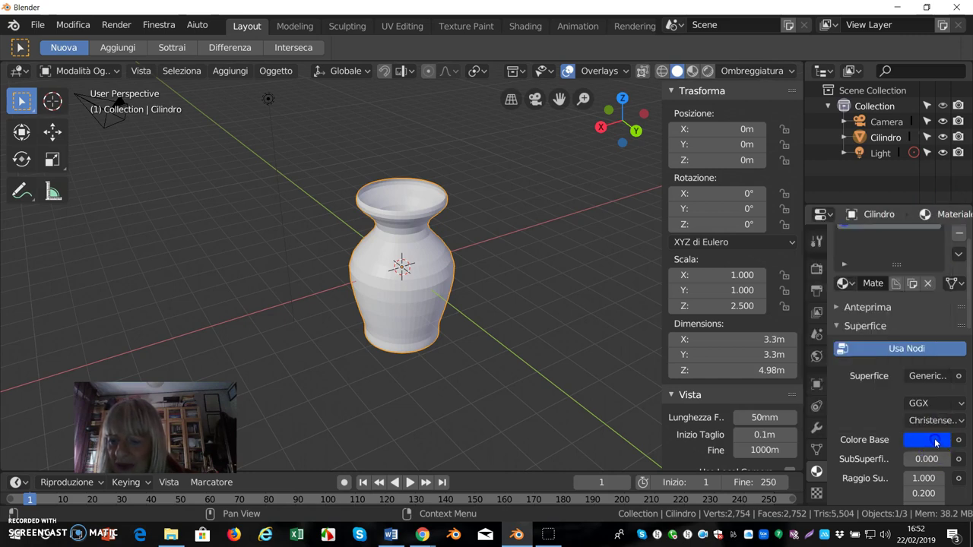
Set the base colour back to red and expand the Anteprima preview sphere.
click(936, 441)
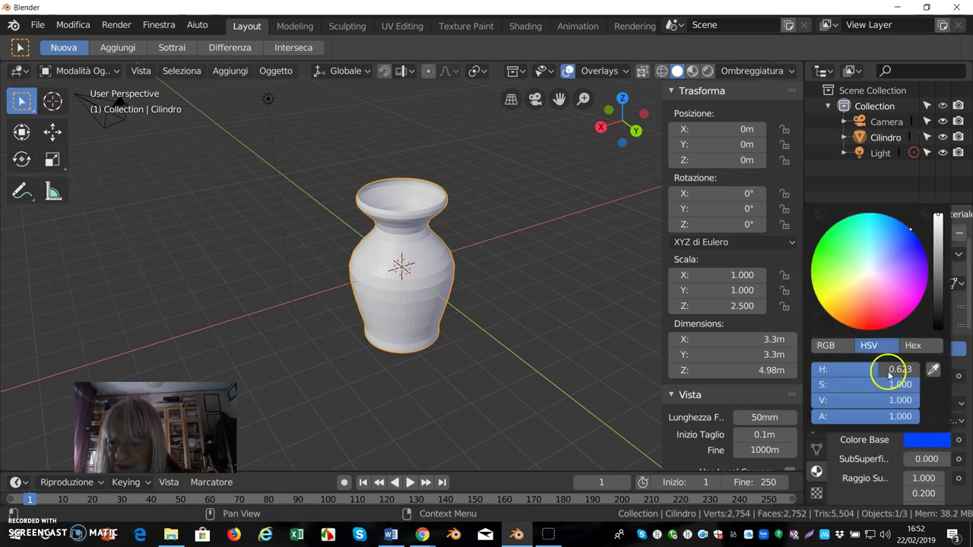
click(872, 325)
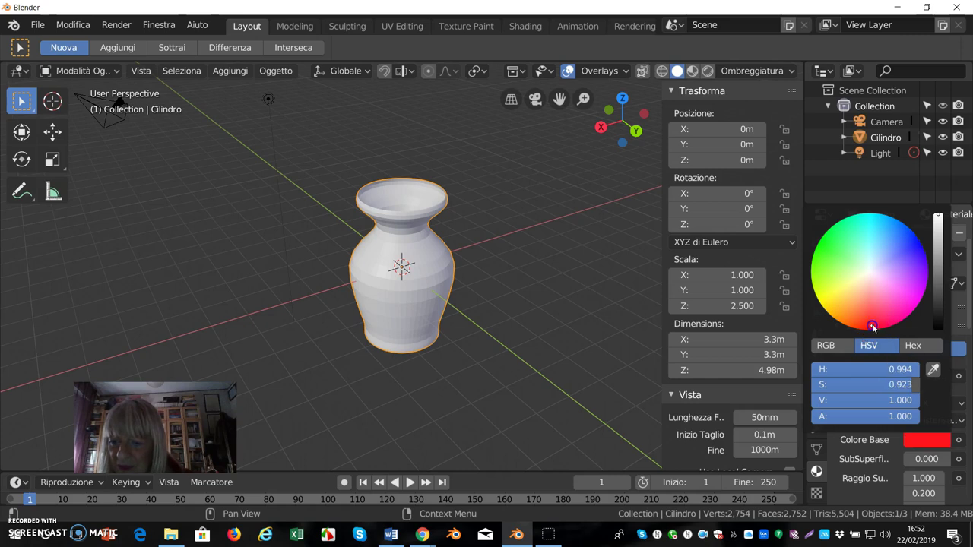
click(933, 450)
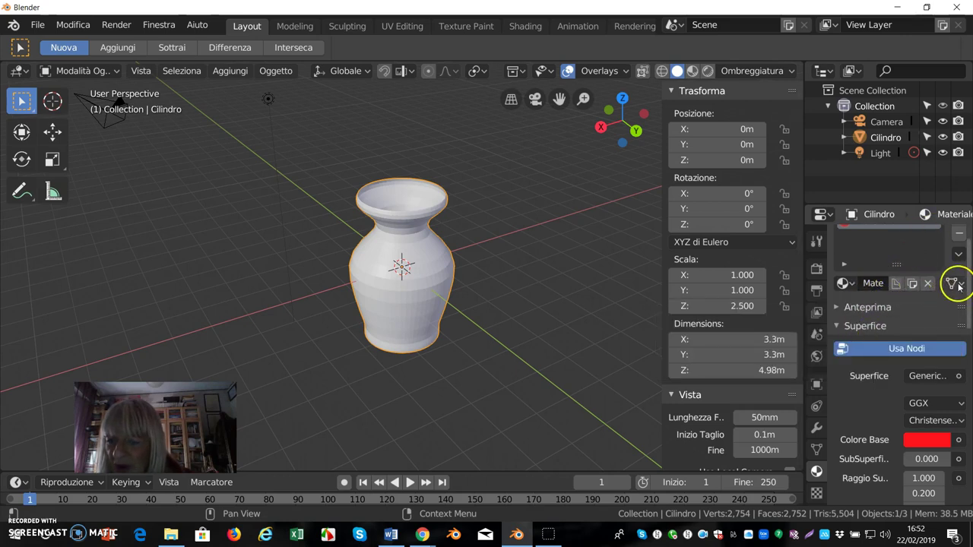
click(883, 315)
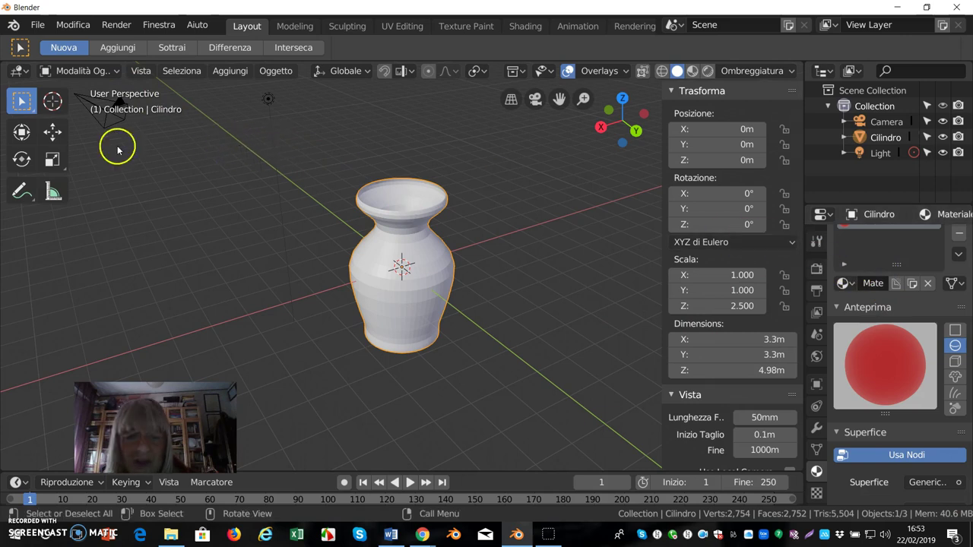
Pick Materiale from the material browse list and deselect to see the red vase.
click(848, 283)
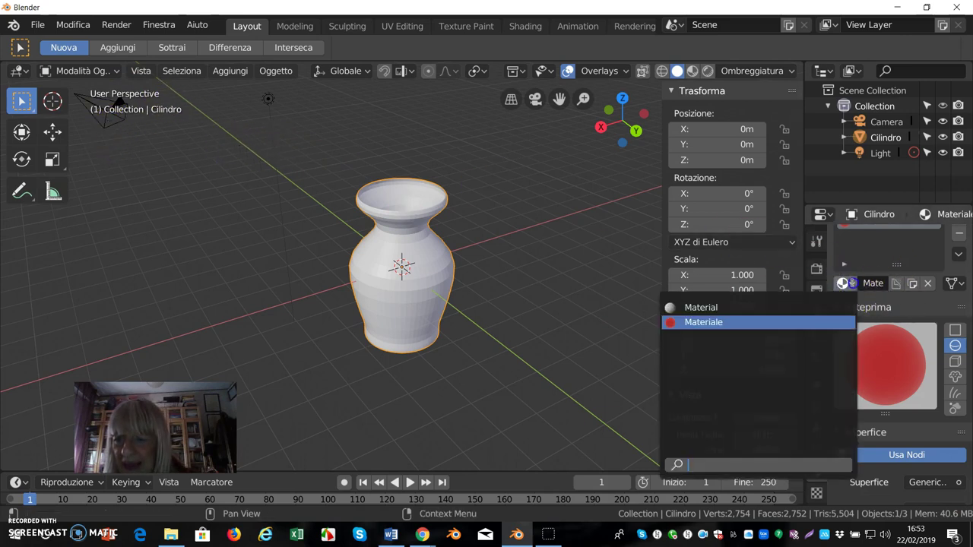
click(755, 326)
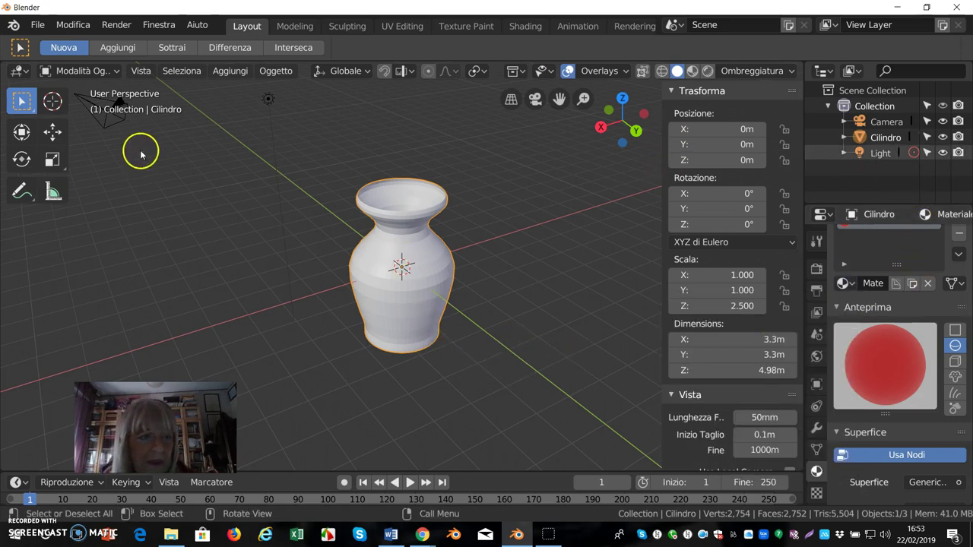
click(152, 229)
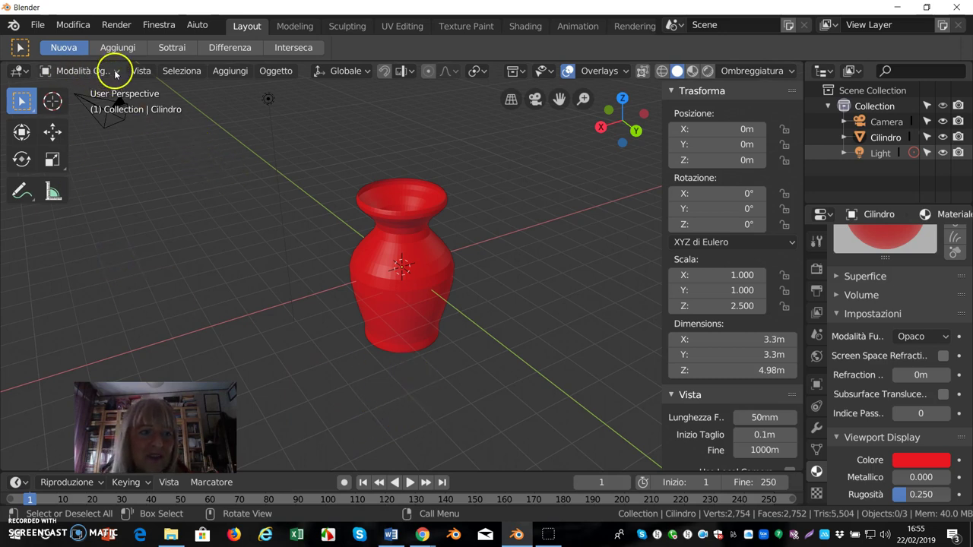
Staying in Object Mode, orbit the view to inspect the red vase from above and the sides.
click(116, 72)
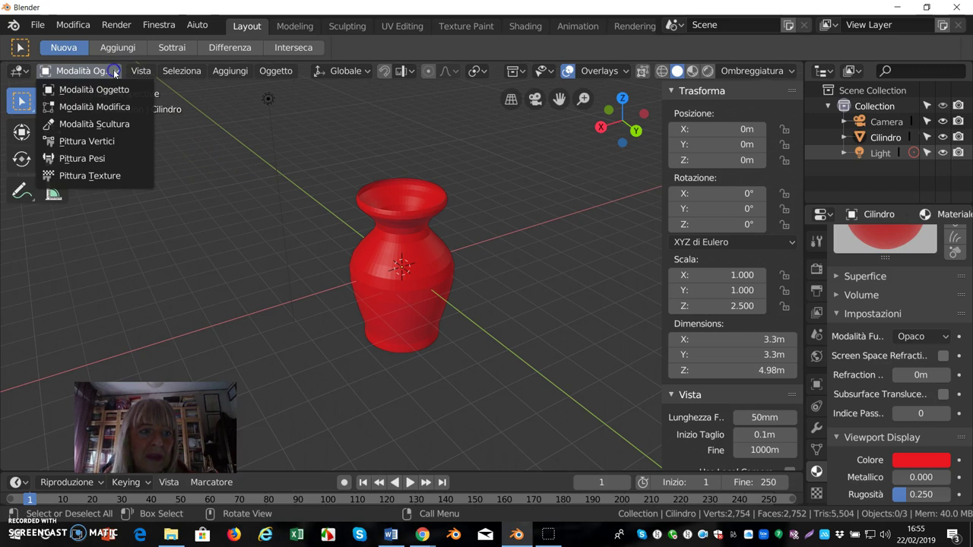
click(113, 89)
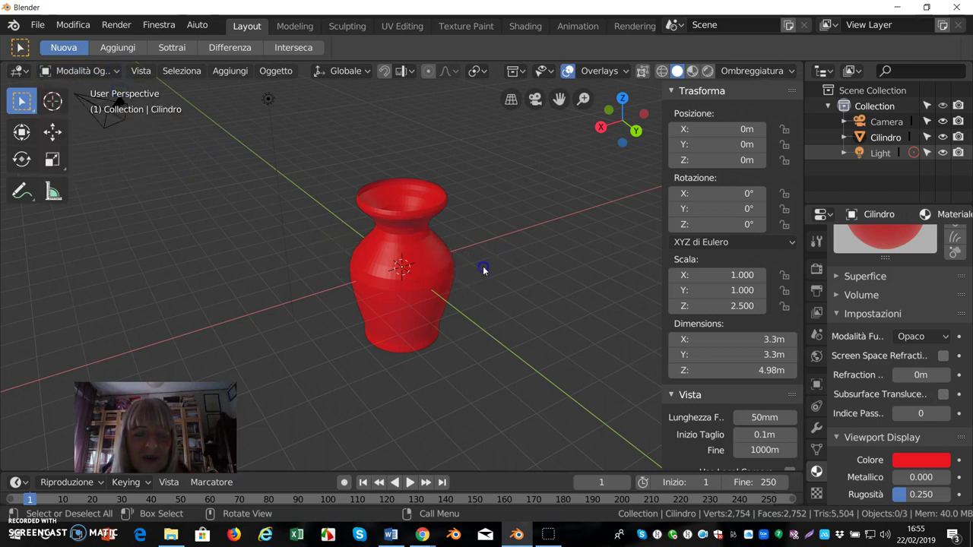
mouse_move(441, 263)
middle_down()
mouse_move(443, 329)
mouse_move(416, 225)
middle_up()
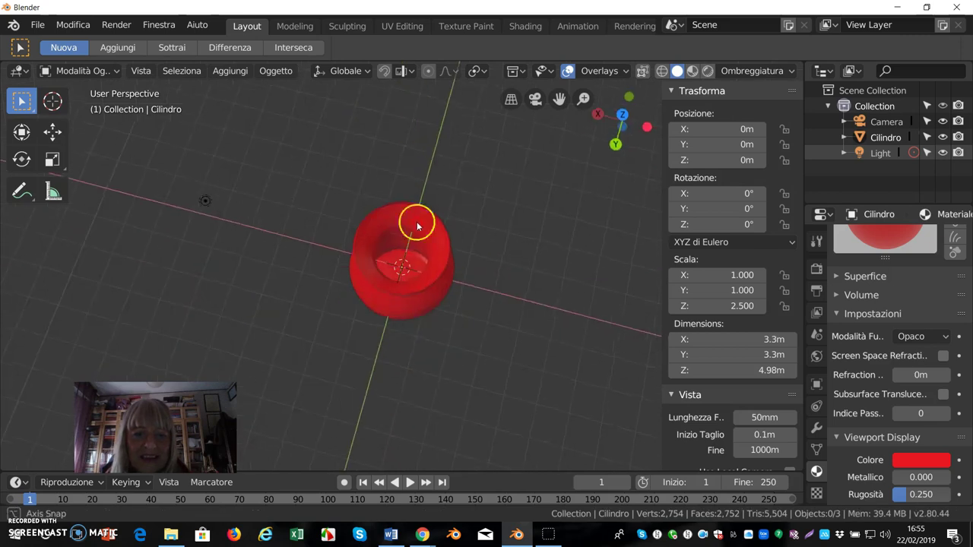
middle_drag(417, 222, 542, 71)
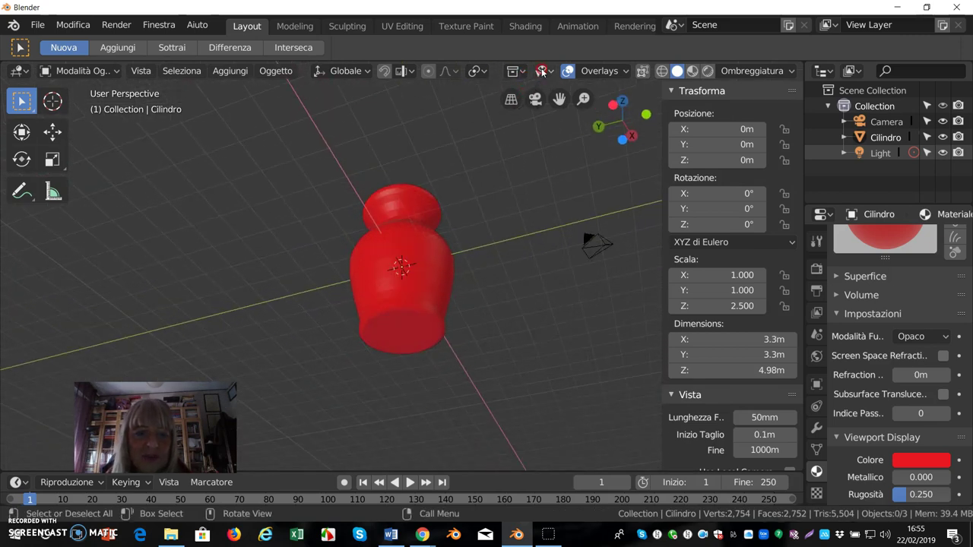
mouse_move(502, 289)
middle_down()
mouse_move(434, 309)
mouse_move(526, 332)
mouse_move(528, 412)
middle_up()
middle_drag(547, 410, 538, 404)
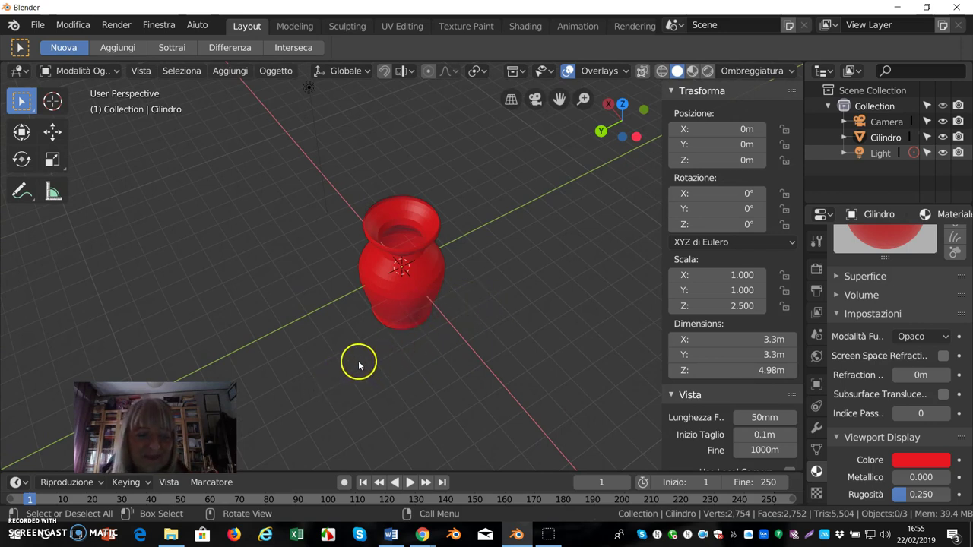
click(206, 483)
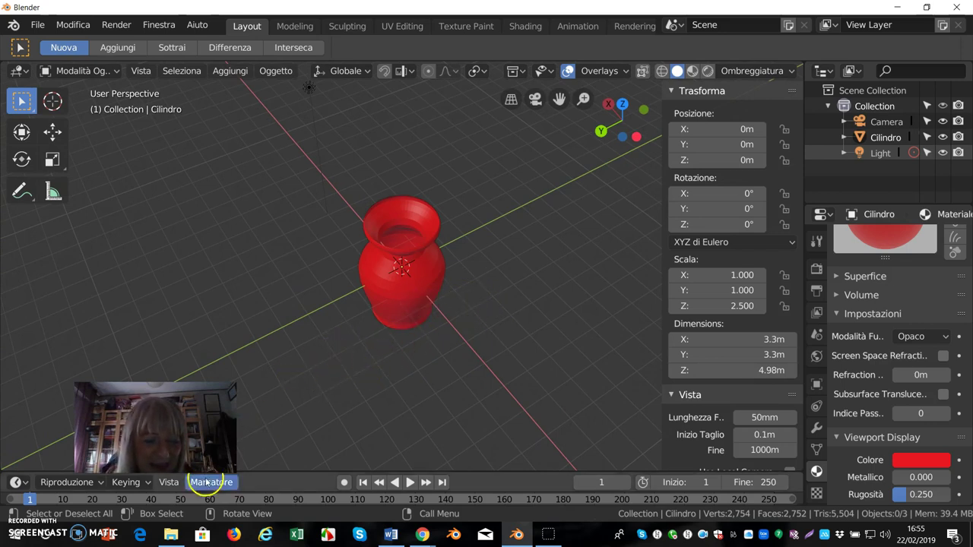